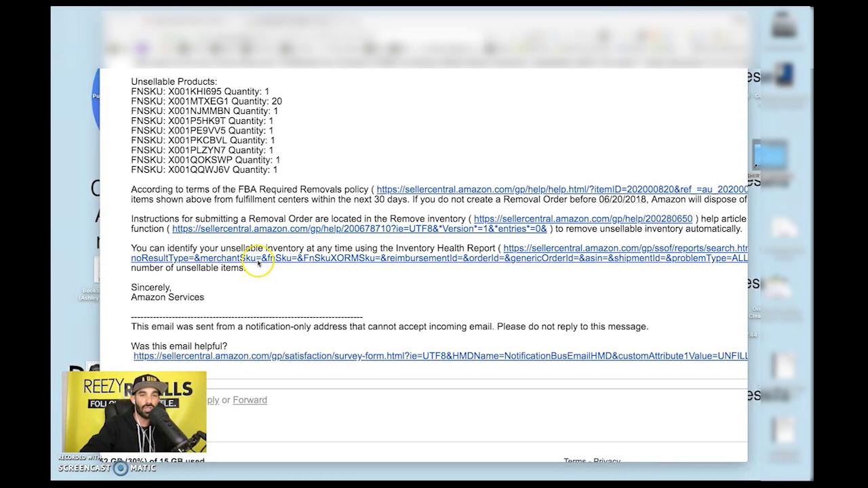
# Leave the Context Menu Search extension page and go back to Amazon's removal-notice email in Gmail
pyautogui.click(311, 28)
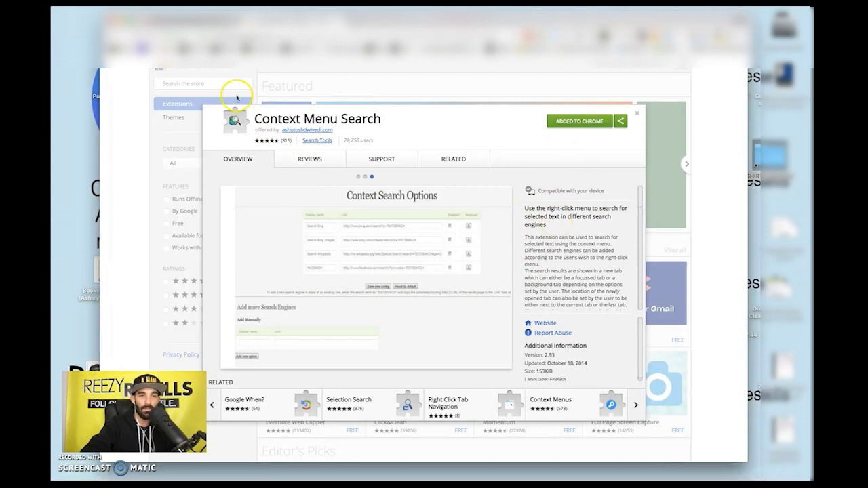
pyautogui.click(337, 22)
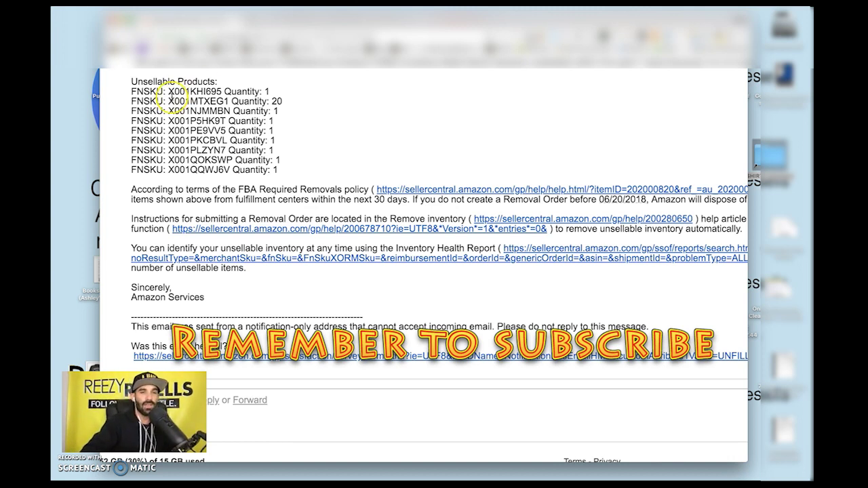
# Select the first FNSKU code, X001KHI695, in the email's unsellable-products list
pyautogui.moveTo(174, 91); pyautogui.dragTo(202, 100)
pyautogui.click(199, 129)
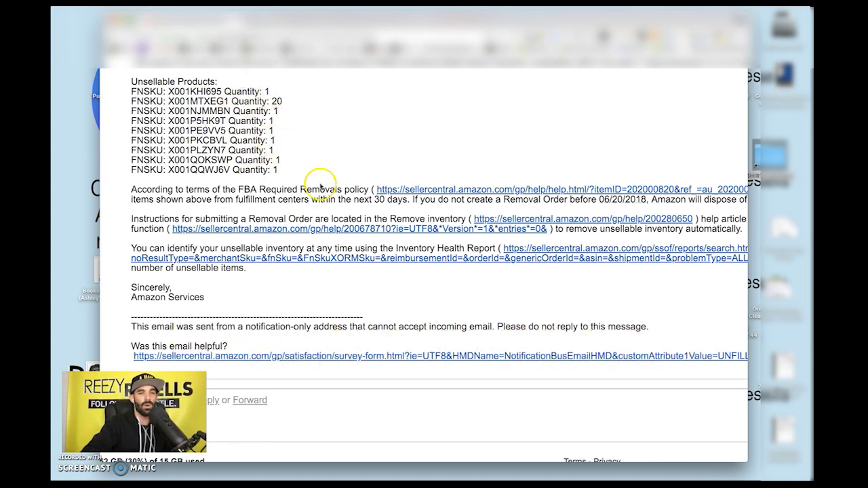
pyautogui.moveTo(283, 101); pyautogui.dragTo(131, 101)
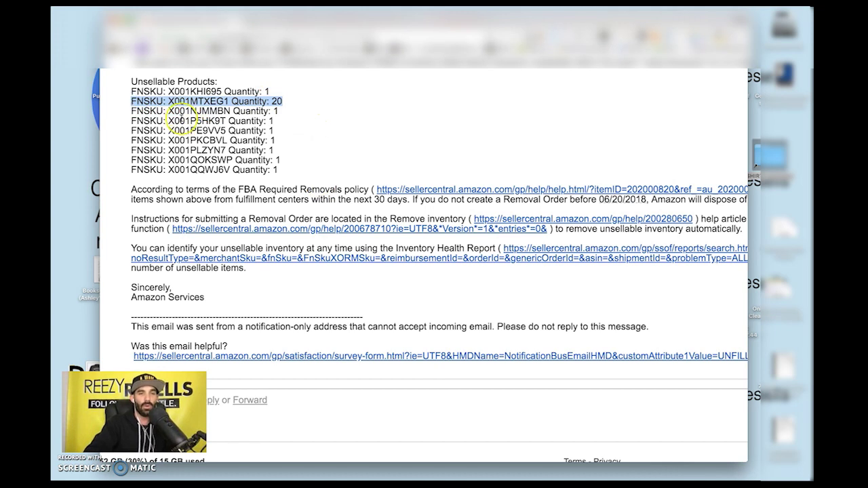
pyautogui.click(223, 131)
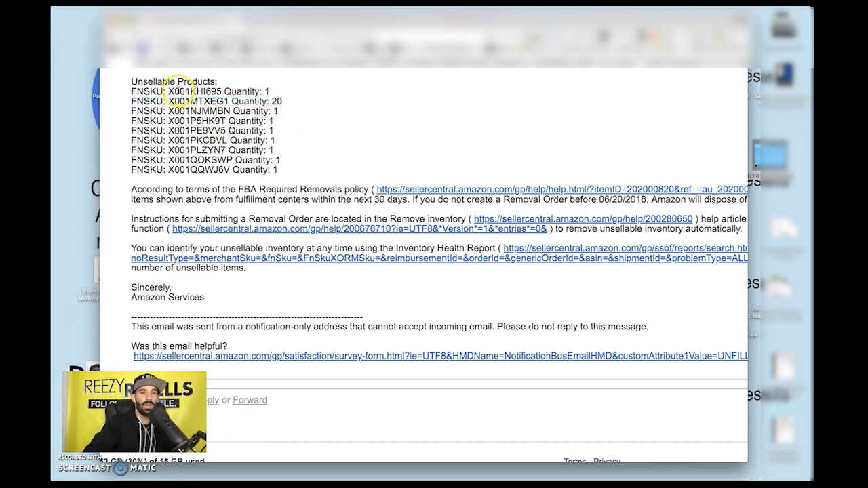
pyautogui.doubleClick(177, 90)
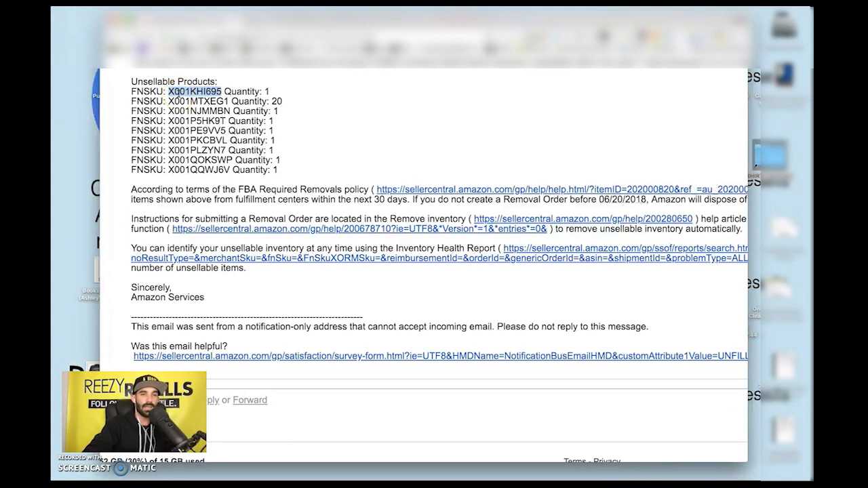
# Search X001KHI695 in FBA inventory using Context Menu Search's FBA INVENTORY option
pyautogui.rightClick(175, 93)
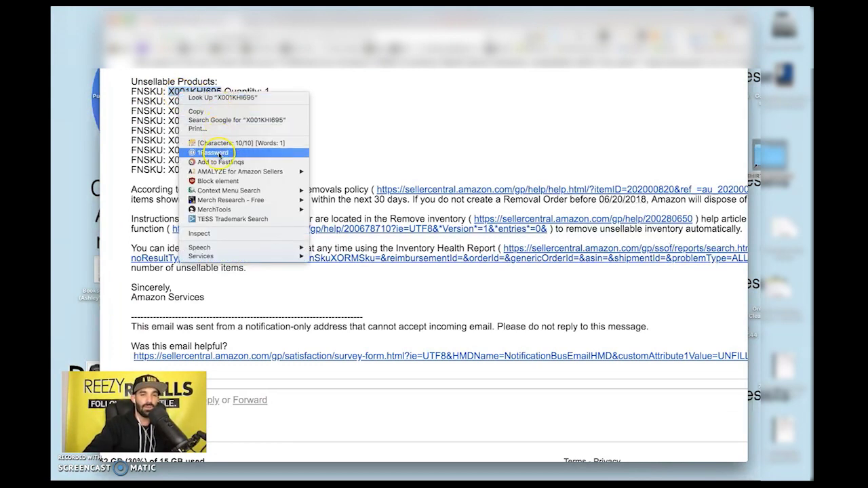
pyautogui.moveTo(245, 191)
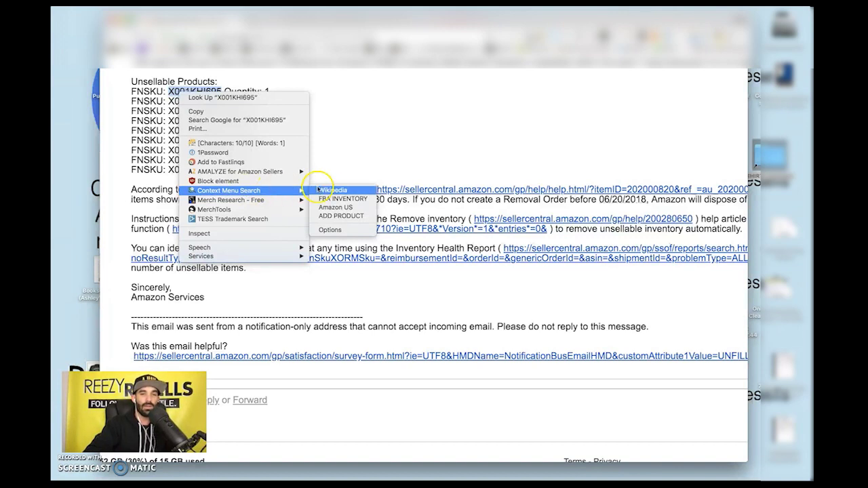
pyautogui.click(334, 192)
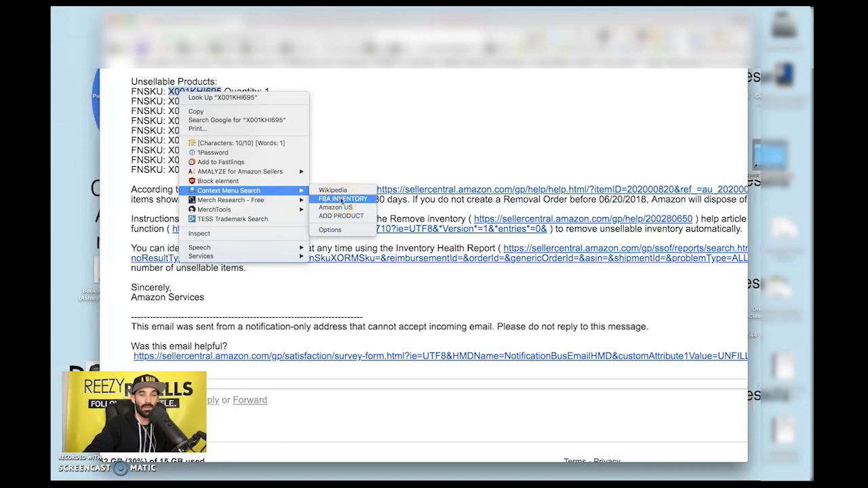
pyautogui.click(340, 195)
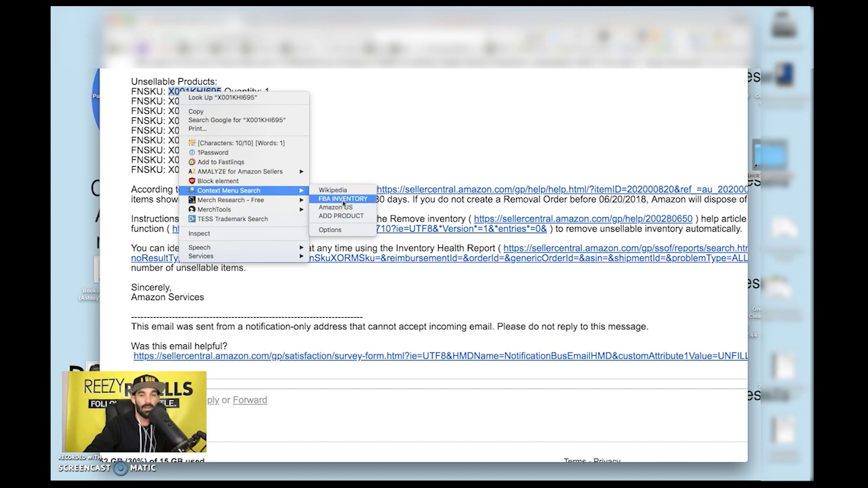
pyautogui.click(346, 210)
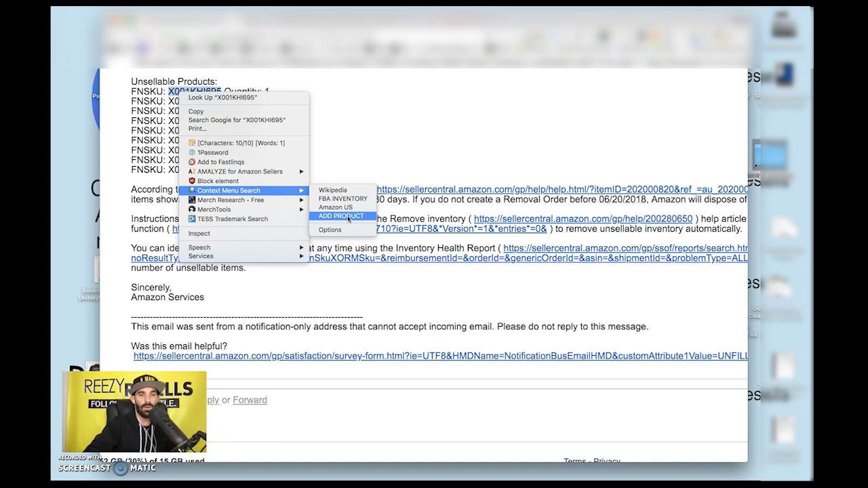
pyautogui.click(346, 231)
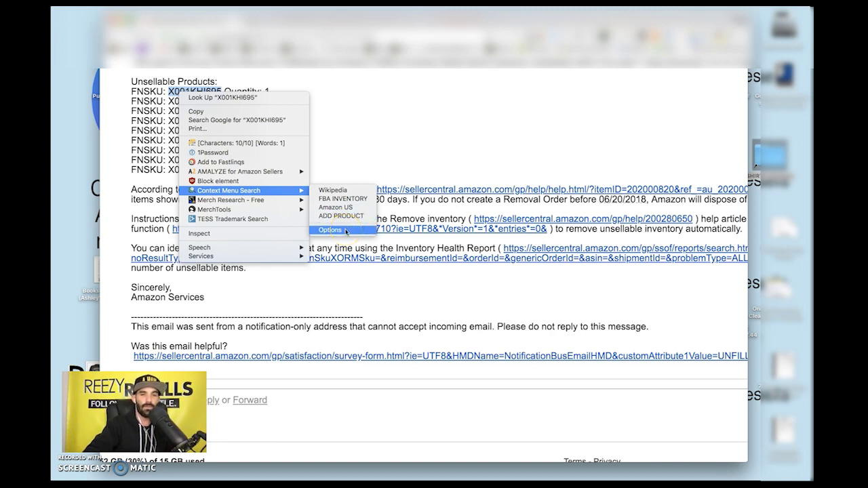
pyautogui.click(334, 199)
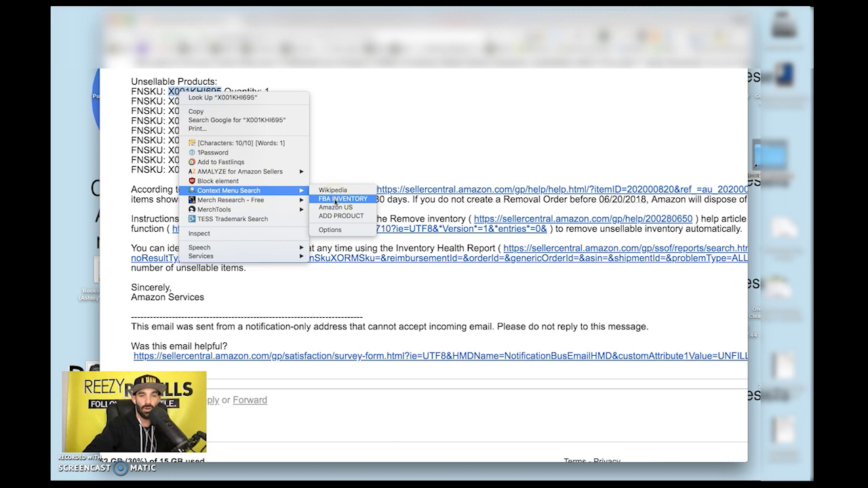
pyautogui.click(334, 199)
pyautogui.click(268, 124)
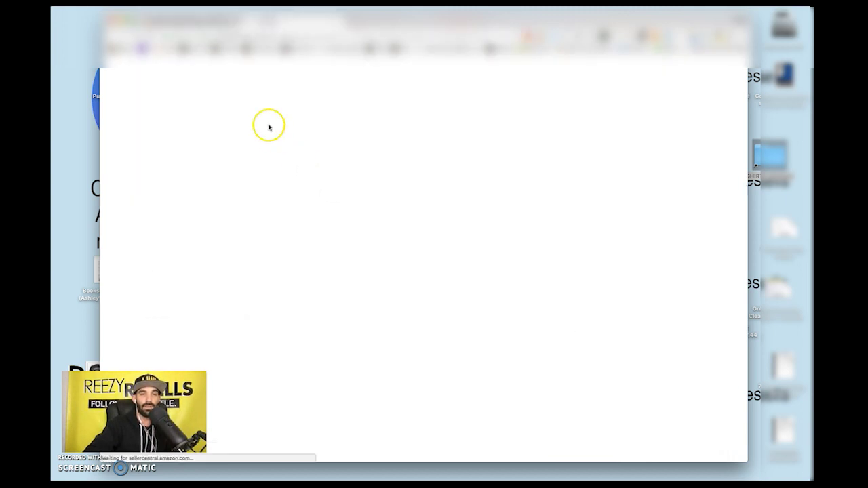
pyautogui.click(301, 175)
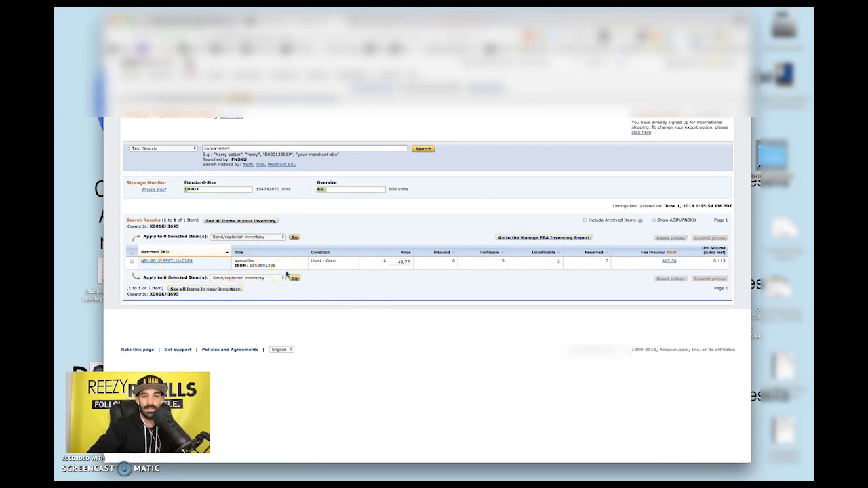
pyautogui.click(258, 264)
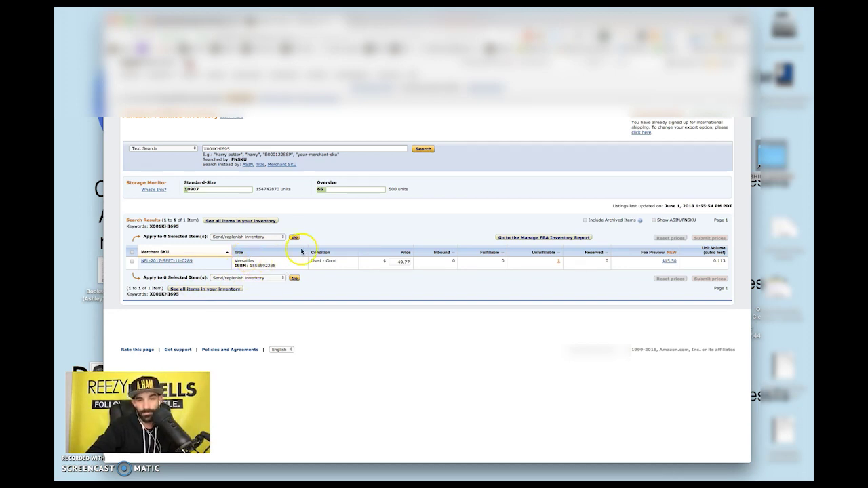
pyautogui.moveTo(394, 261); pyautogui.dragTo(414, 261)
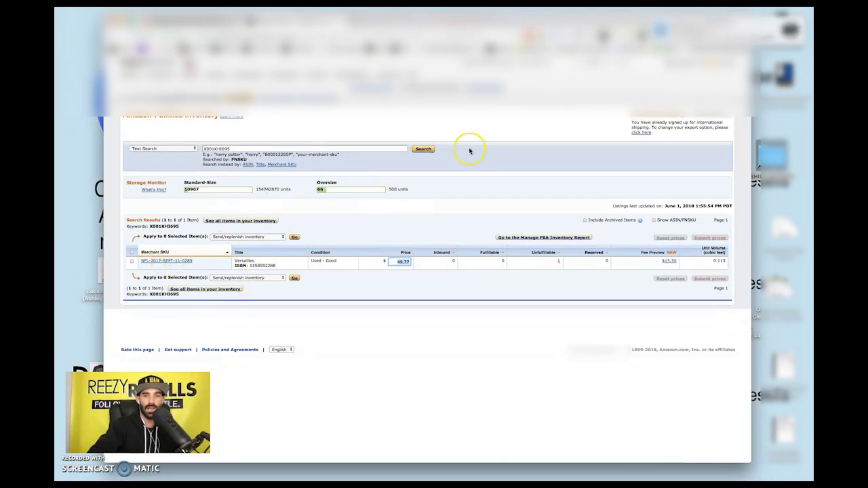
pyautogui.doubleClick(267, 265)
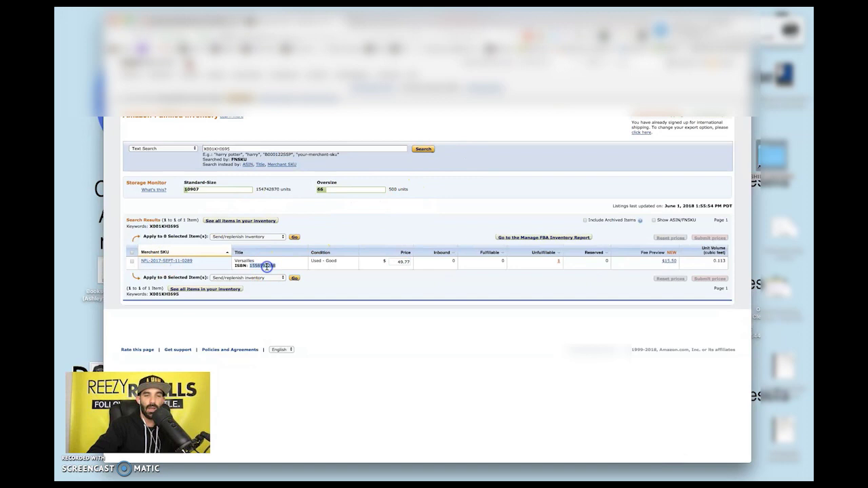
pyautogui.rightClick(266, 265)
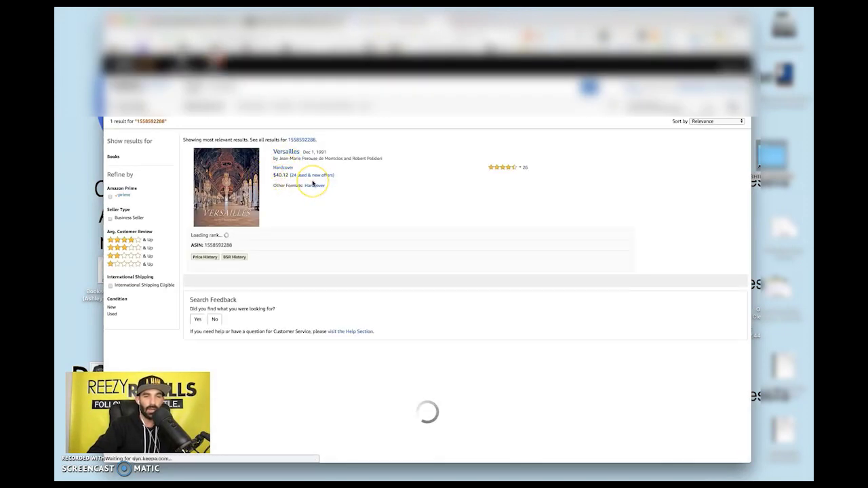
# Review the Versailles hardcover's product page and Keepa prices, then return to the Seller Central listing
pyautogui.click(288, 154)
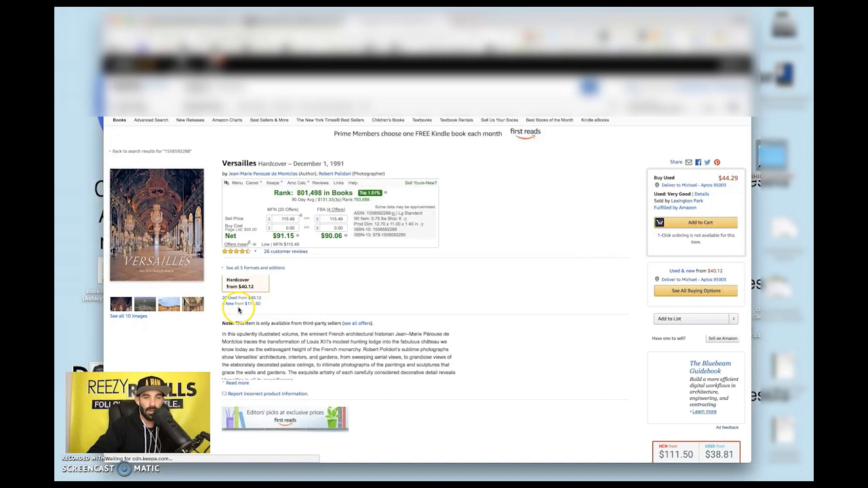
pyautogui.moveTo(329, 228)
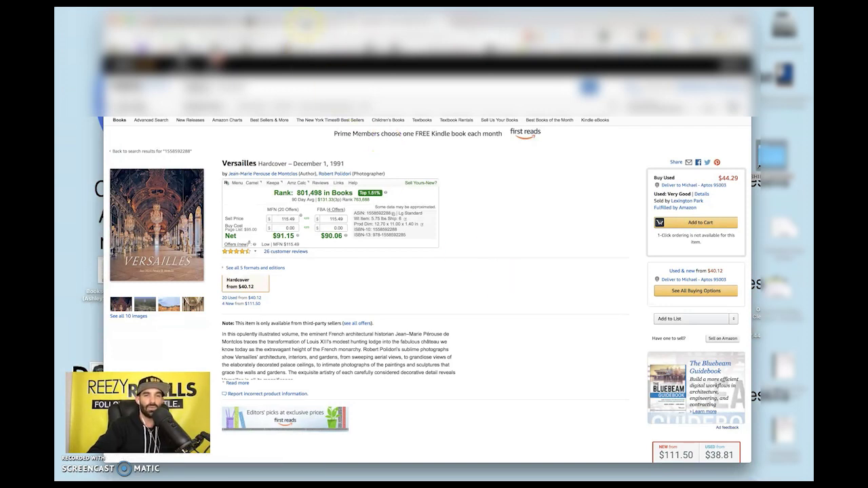
pyautogui.click(298, 20)
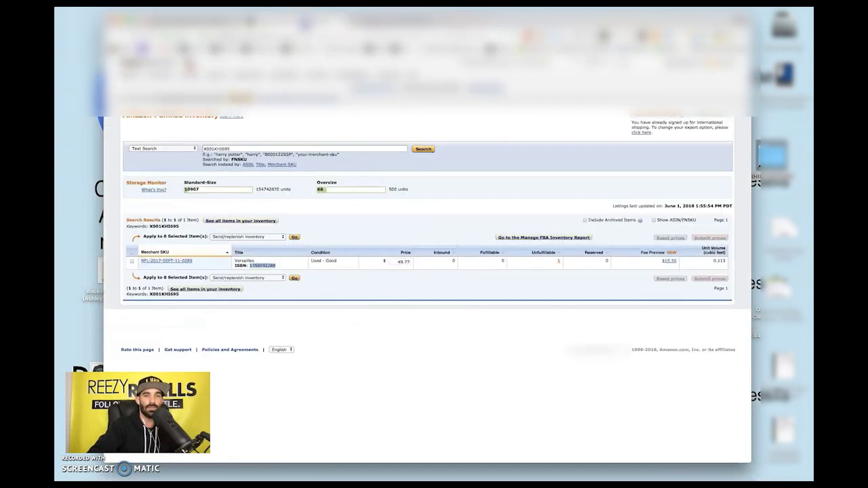
# Create a removal order for the Versailles listing with 1 unfulfillable unit
pyautogui.click(132, 262)
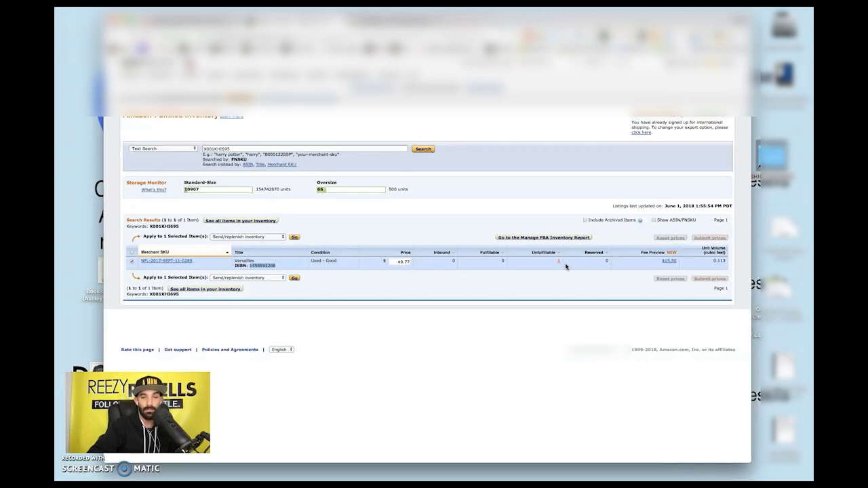
pyautogui.click(346, 294)
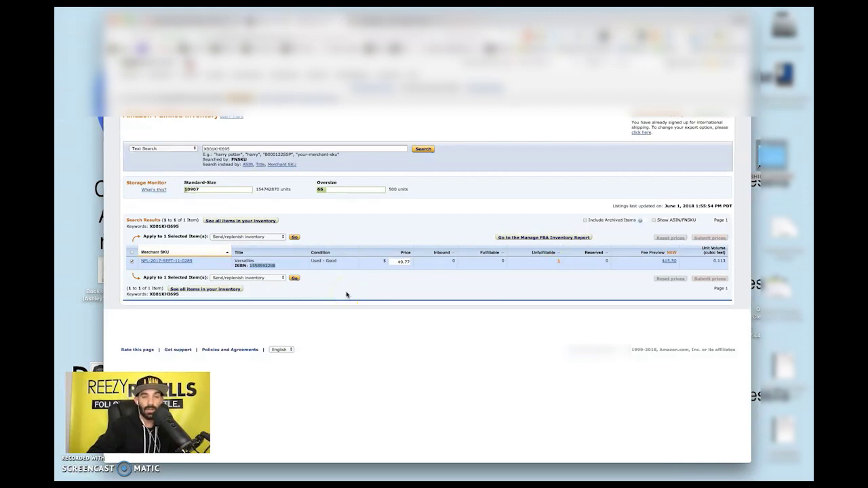
pyautogui.click(270, 238)
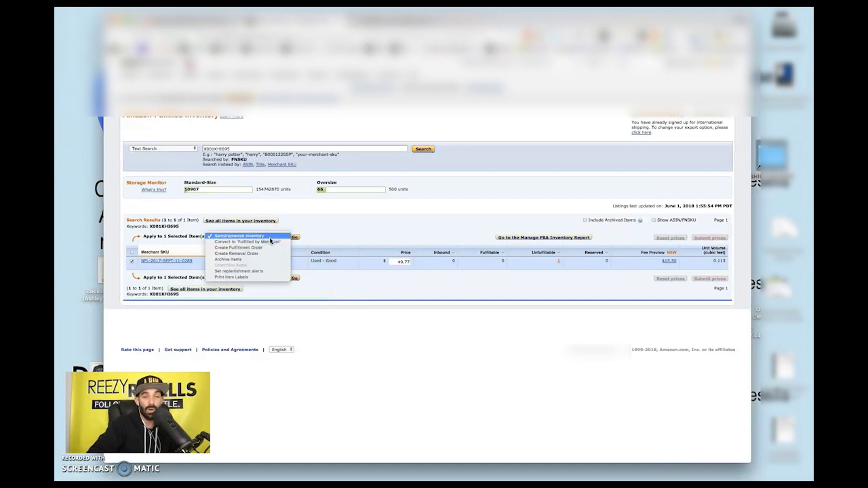
pyautogui.click(264, 245)
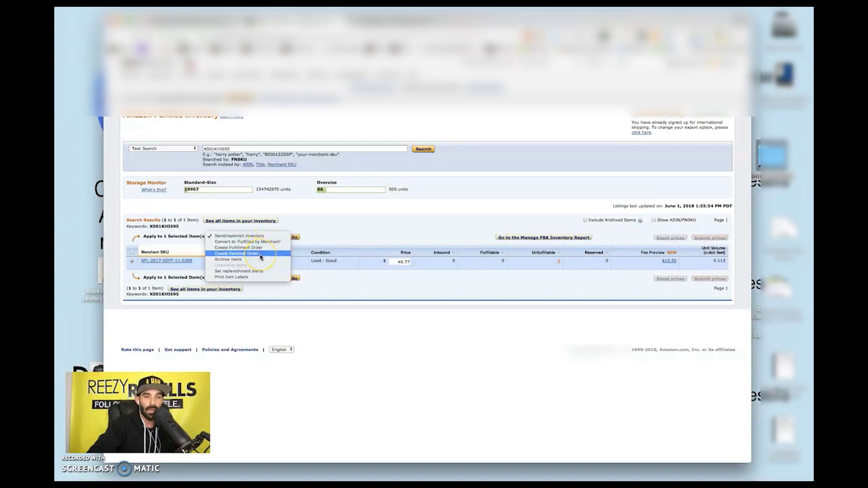
pyautogui.click(259, 254)
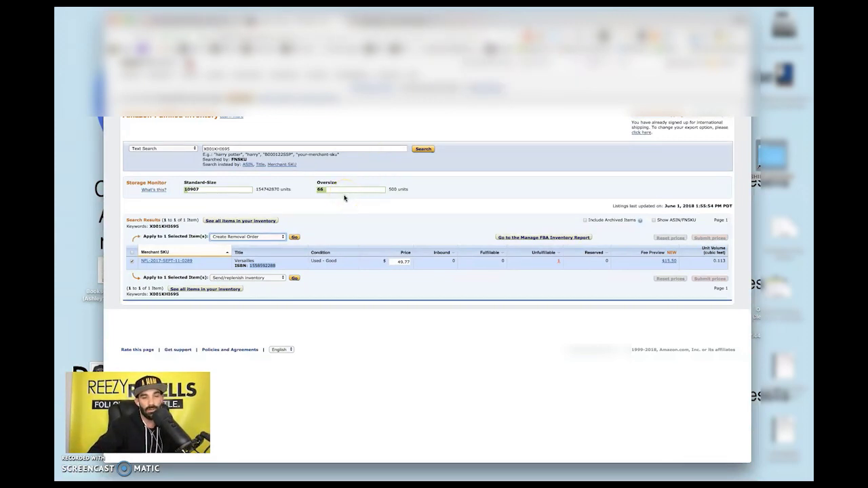
pyautogui.click(296, 237)
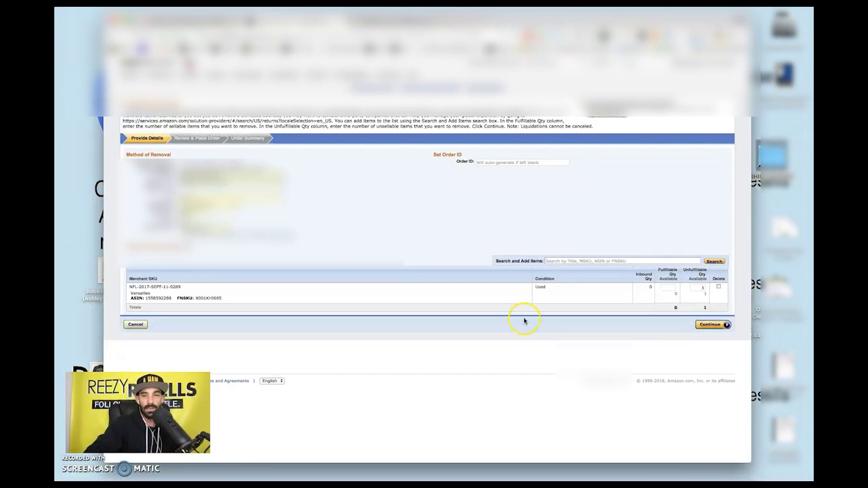
# Search inventory for TESTSEARCH in the Search and Add Items field
pyautogui.click(702, 327)
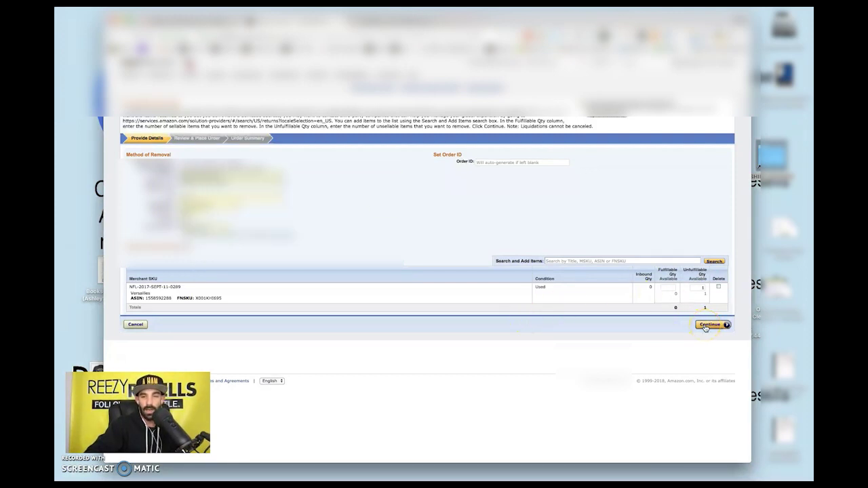
pyautogui.click(573, 261)
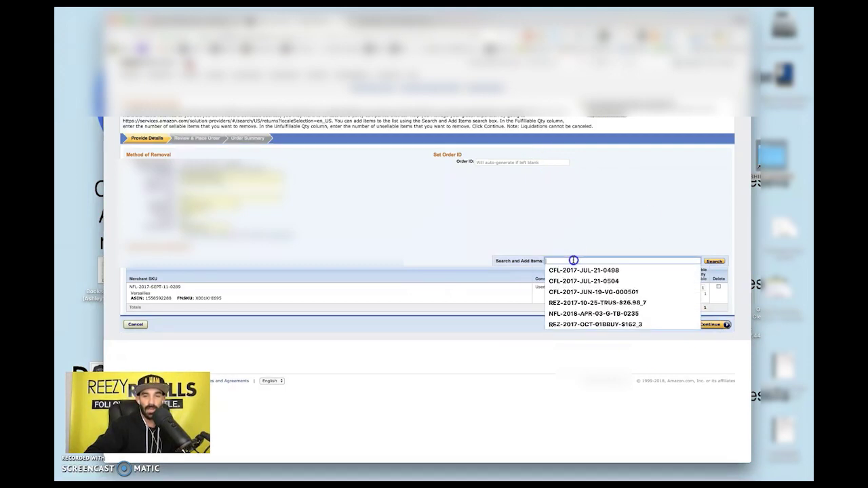
pyautogui.click(583, 261)
pyautogui.click(536, 236)
pyautogui.click(560, 261)
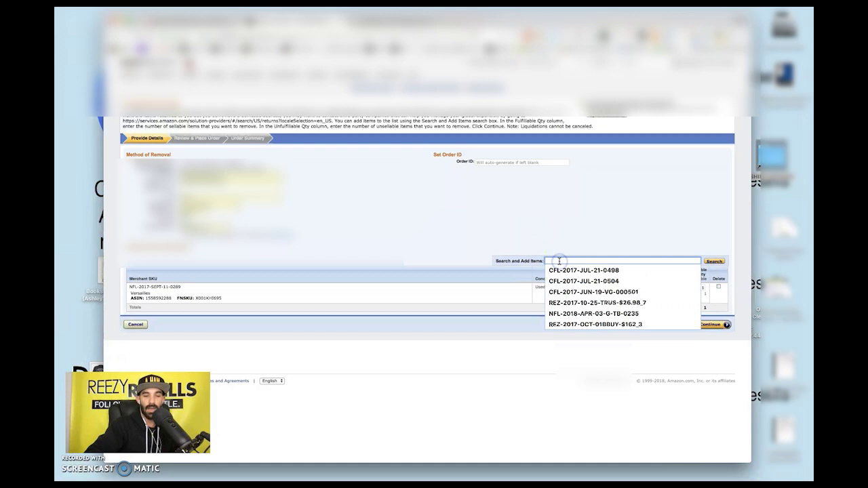
pyautogui.write('TT')
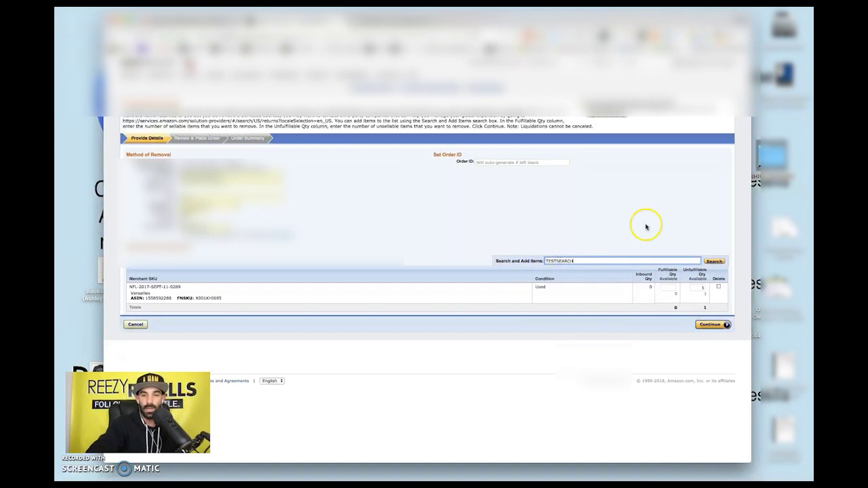
pyautogui.click(712, 261)
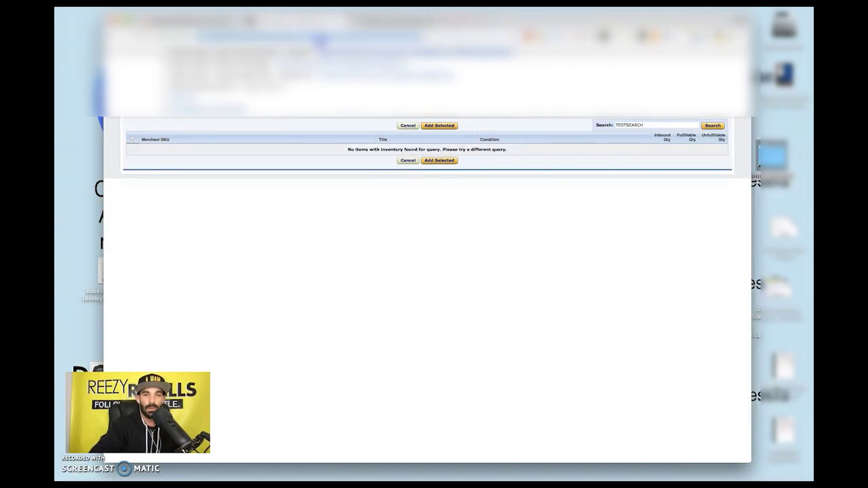
pyautogui.click(424, 287)
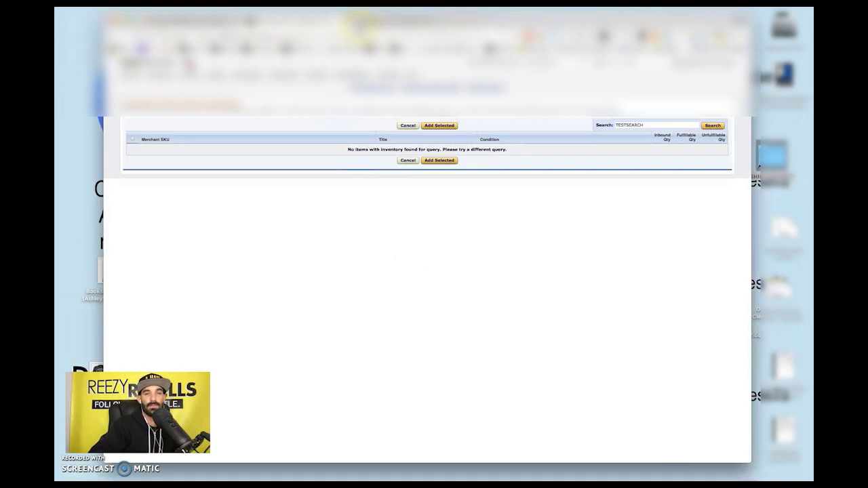
# Open the Context Menu Search options page from FNSKU X001KHI695 in the Gmail email
pyautogui.click(221, 21)
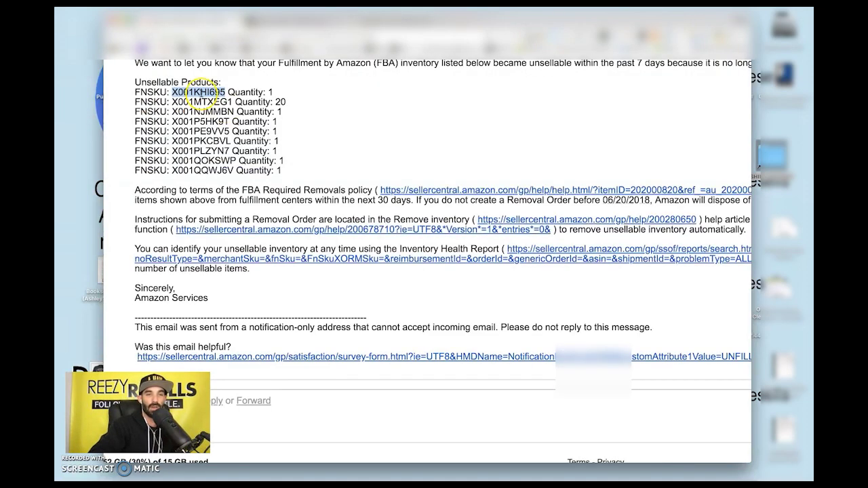
pyautogui.rightClick(202, 93)
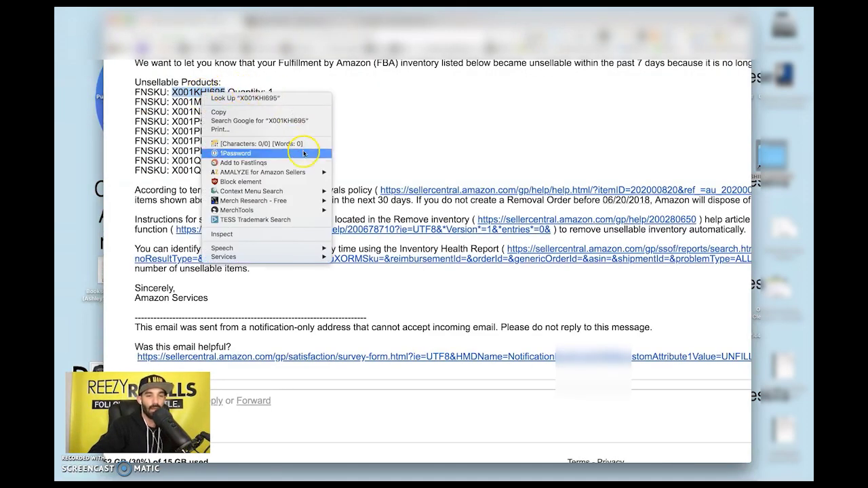
pyautogui.moveTo(308, 192)
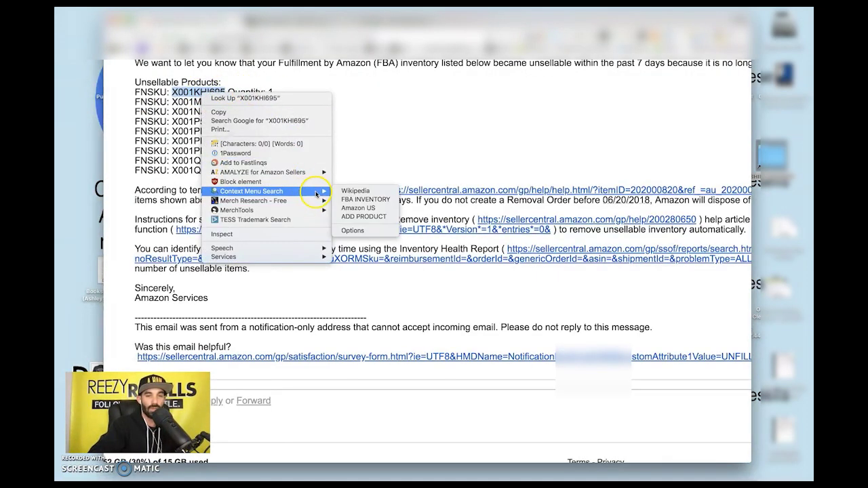
pyautogui.click(373, 231)
# Inspect the custom search engine form's Display name and Link fields, then return to Gmail
pyautogui.scroll(-3, 544, 219)
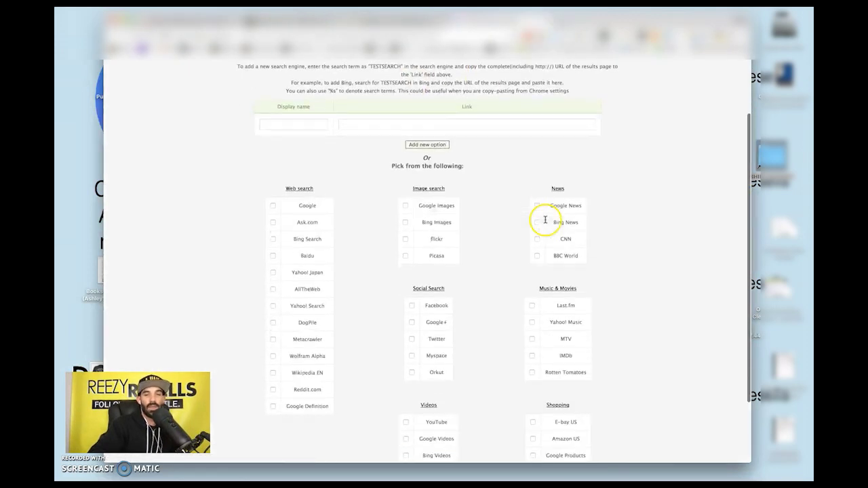
pyautogui.scroll(-3, 542, 275)
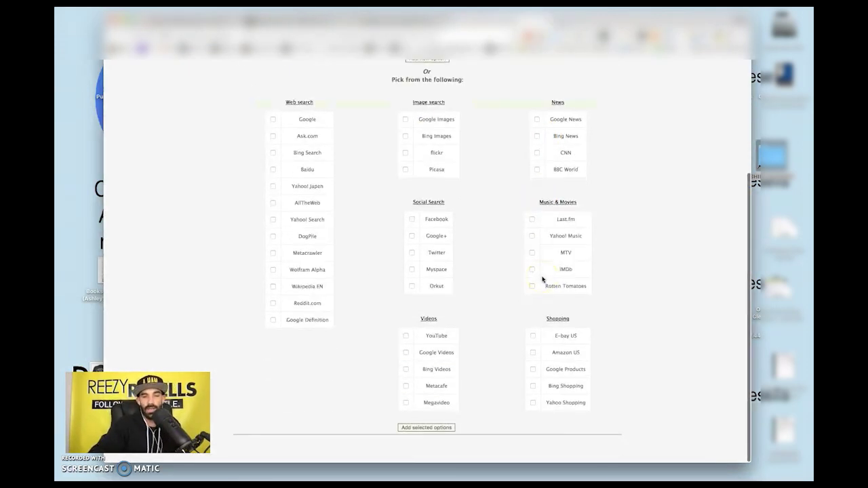
pyautogui.scroll(6, 541, 279)
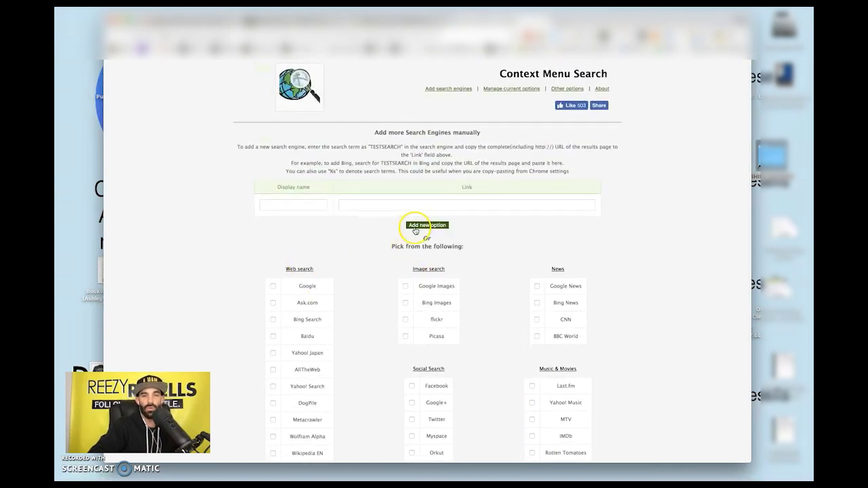
pyautogui.scroll(-4, 333, 245)
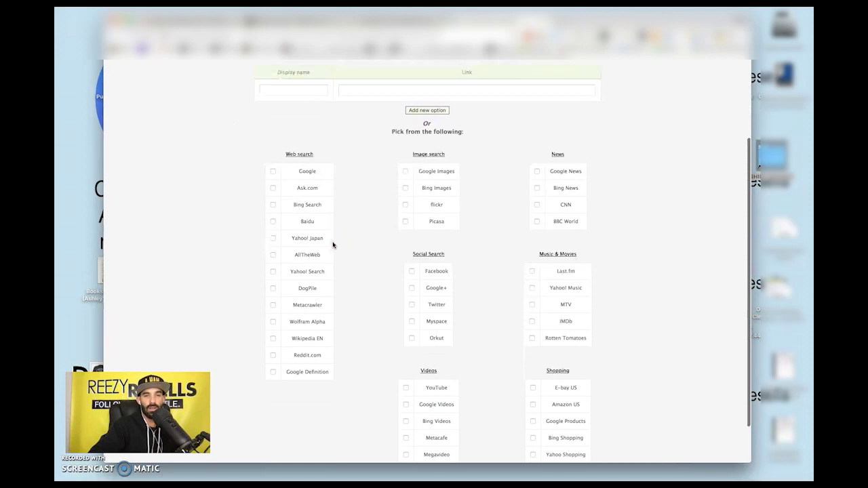
pyautogui.scroll(4, 333, 245)
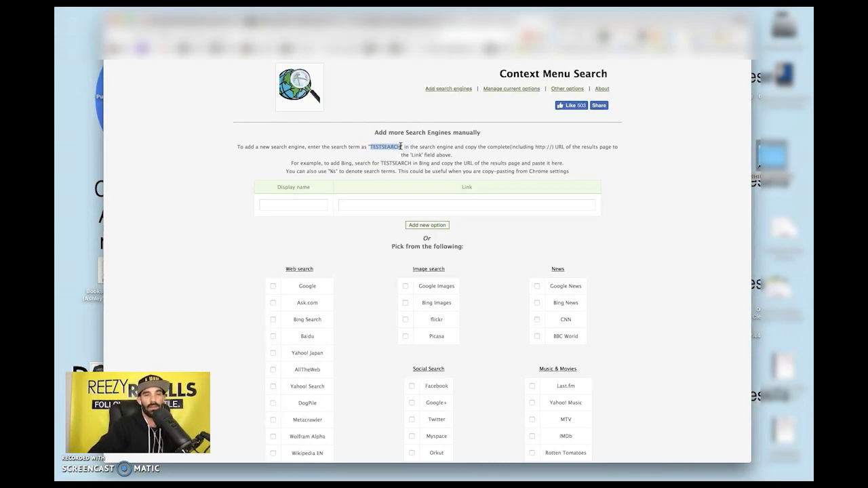
pyautogui.click(344, 40)
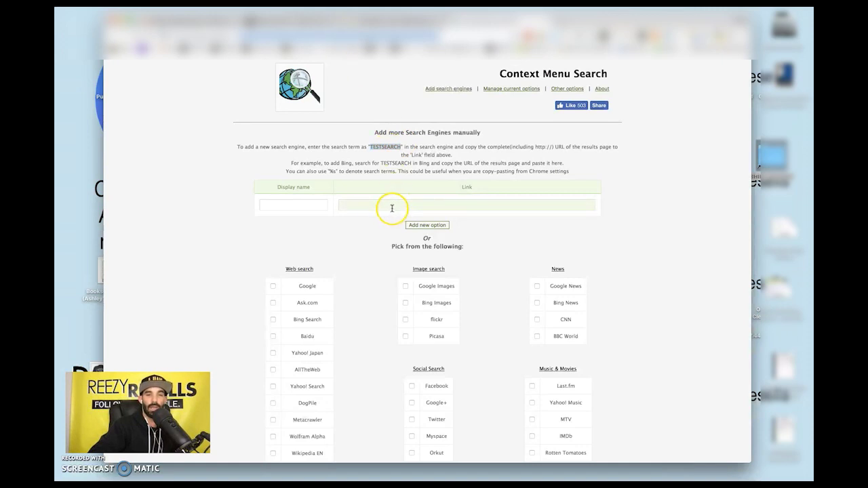
pyautogui.click(277, 207)
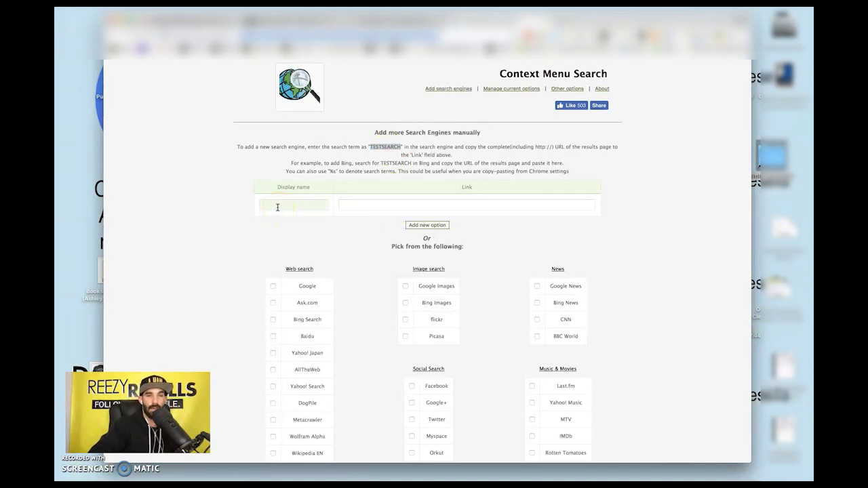
pyautogui.click(244, 179)
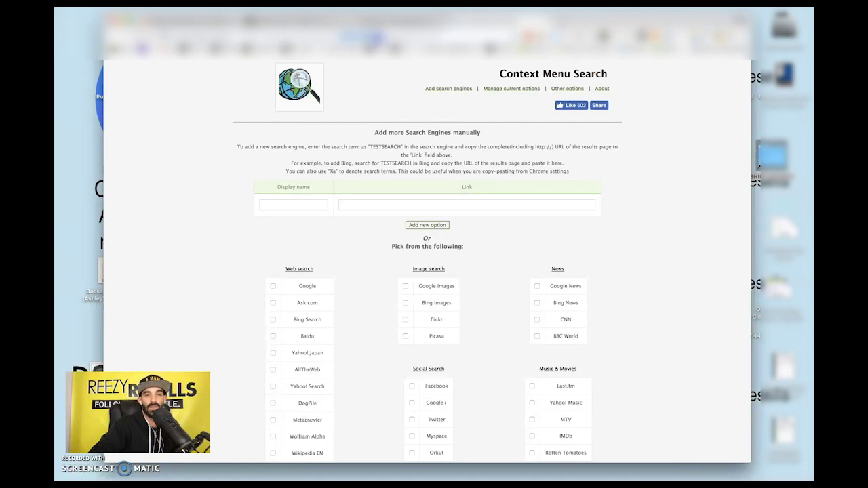
pyautogui.click(373, 200)
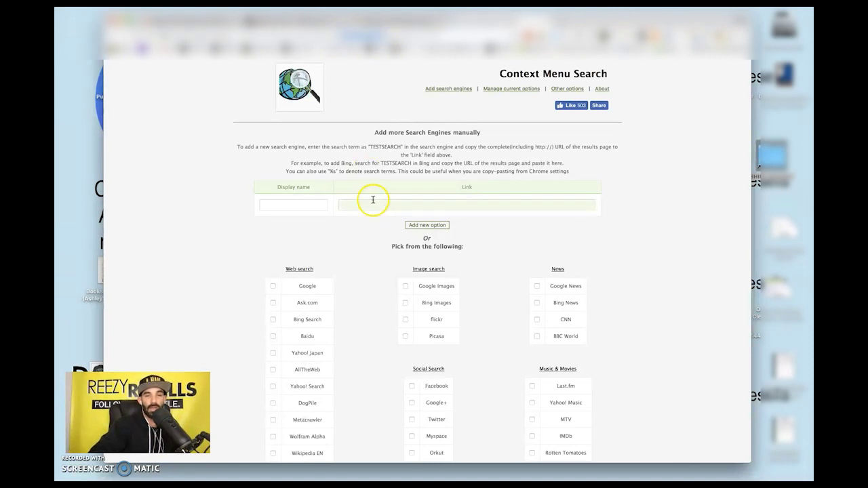
pyautogui.click(372, 202)
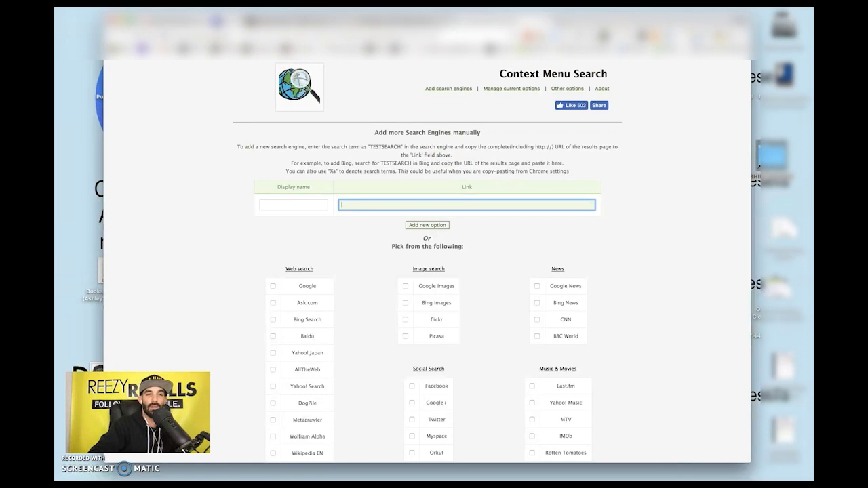
pyautogui.hotkey('ctrl', 'Tab')
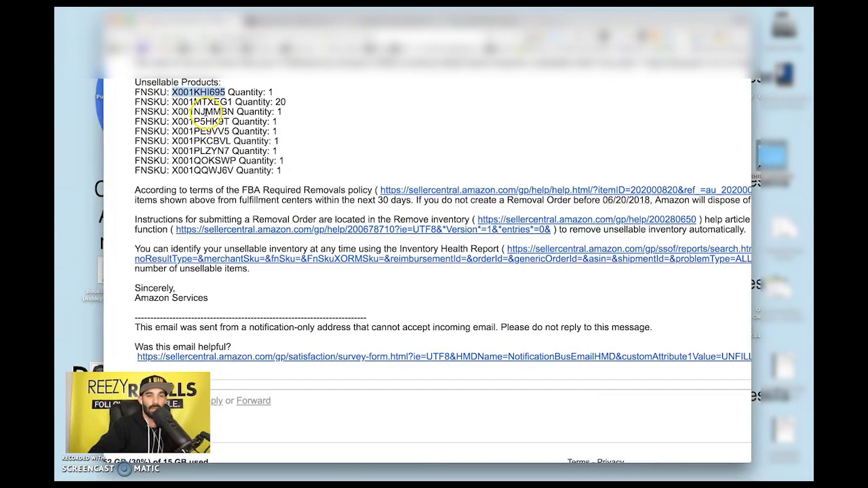
# Run an FBA INVENTORY Context Menu Search on FNSKU X001NJMMBN from the email
pyautogui.doubleClick(205, 112)
pyautogui.rightClick(206, 112)
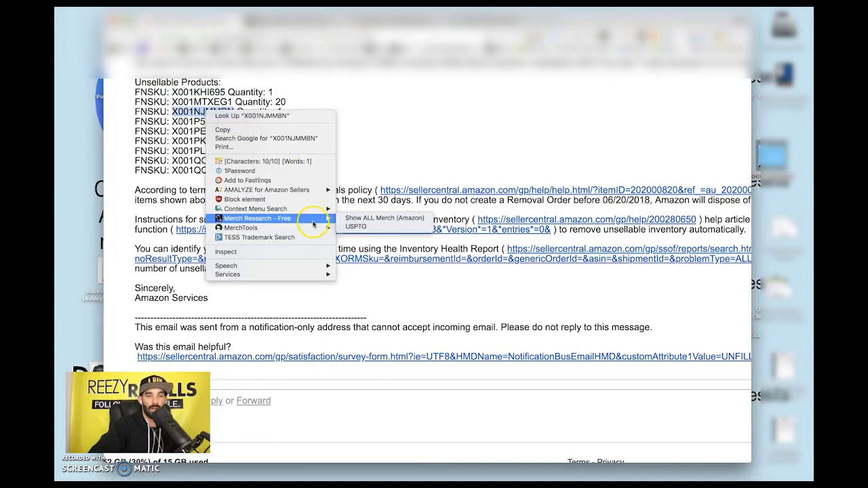
pyautogui.moveTo(309, 209)
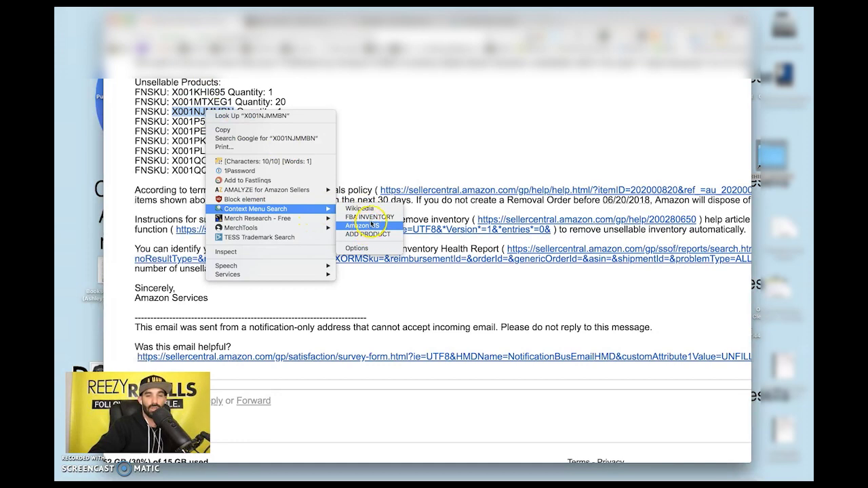
pyautogui.click(372, 225)
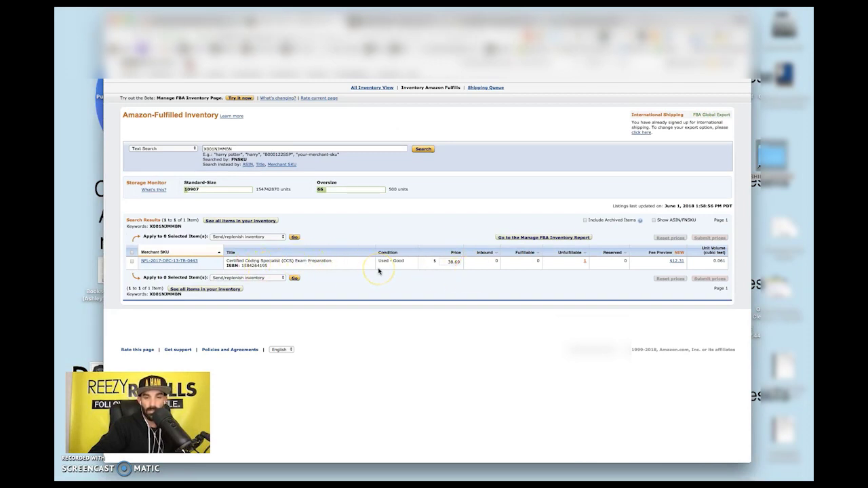
pyautogui.rightClick(252, 265)
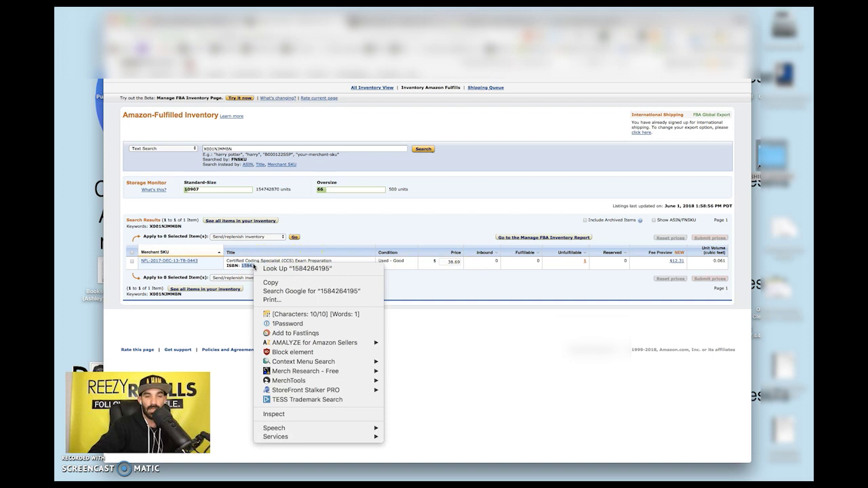
pyautogui.moveTo(359, 365)
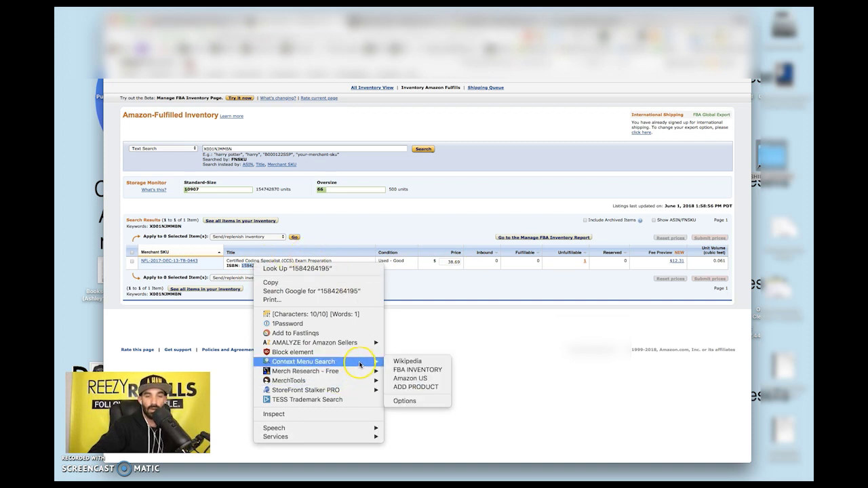
pyautogui.click(415, 378)
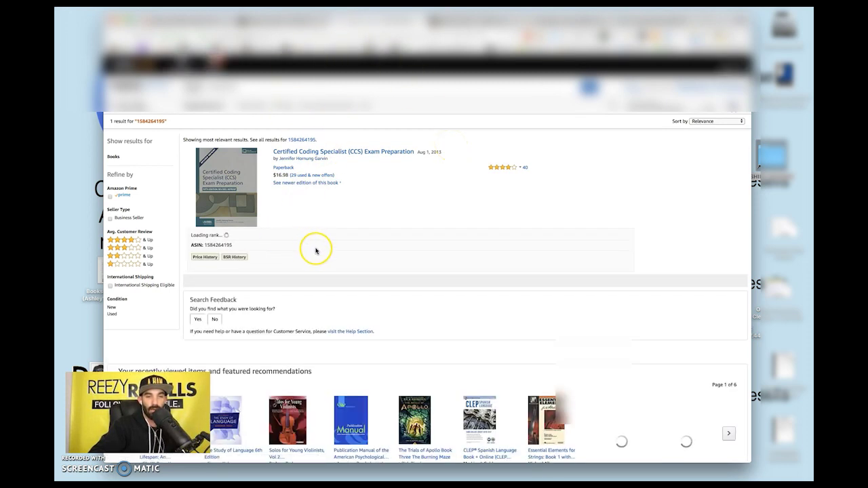
# Open the CCS Exam Preparation product page and check the seller of its used offer
pyautogui.click(329, 155)
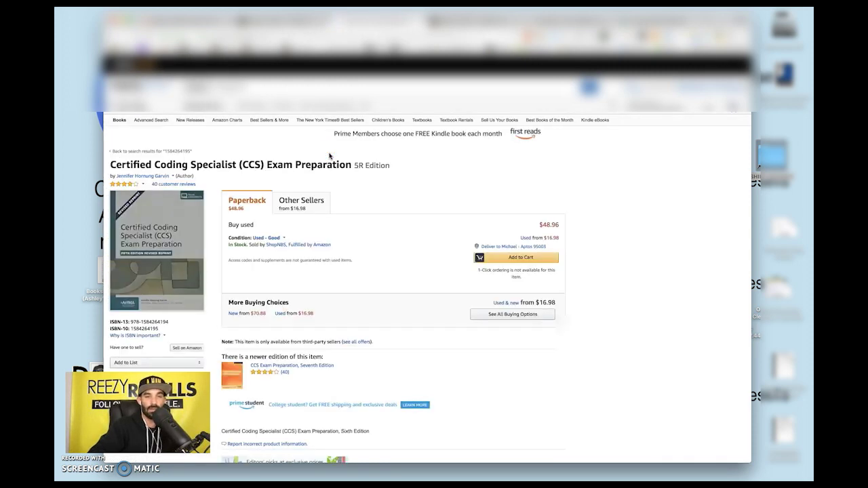
pyautogui.scroll(-1, 351, 311)
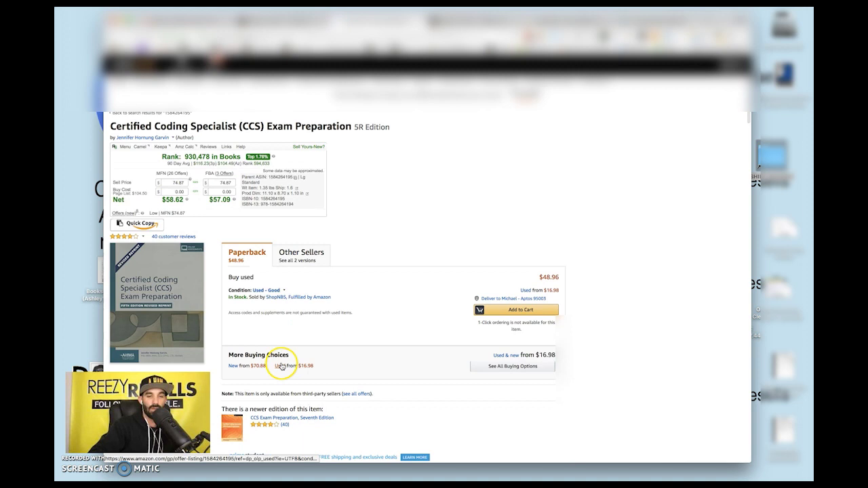
pyautogui.click(282, 366)
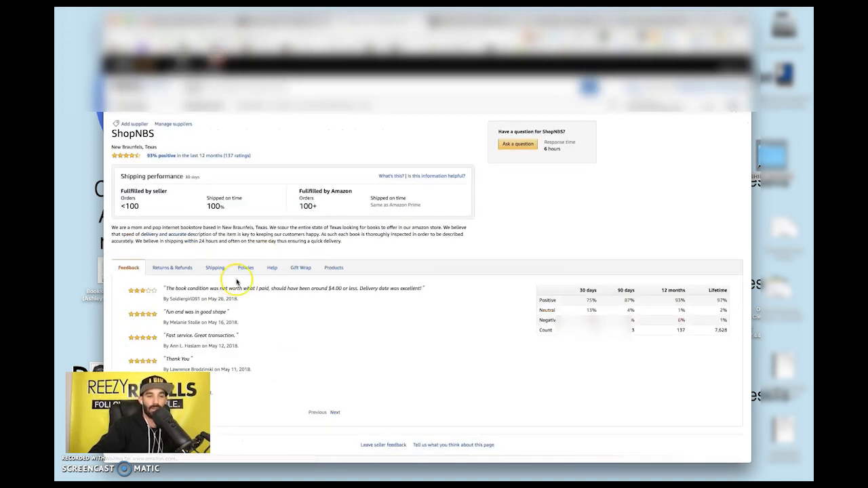
pyautogui.scroll(-10, 237, 282)
pyautogui.press('super+bracketleft')
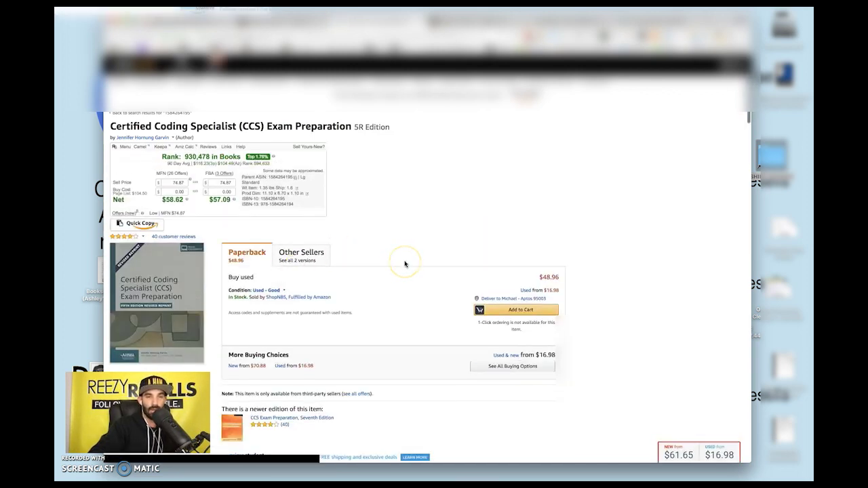
# Filter the book's used offers to Prime ($48.96), then return to its 38.69 inventory listing
pyautogui.scroll(-2, 394, 265)
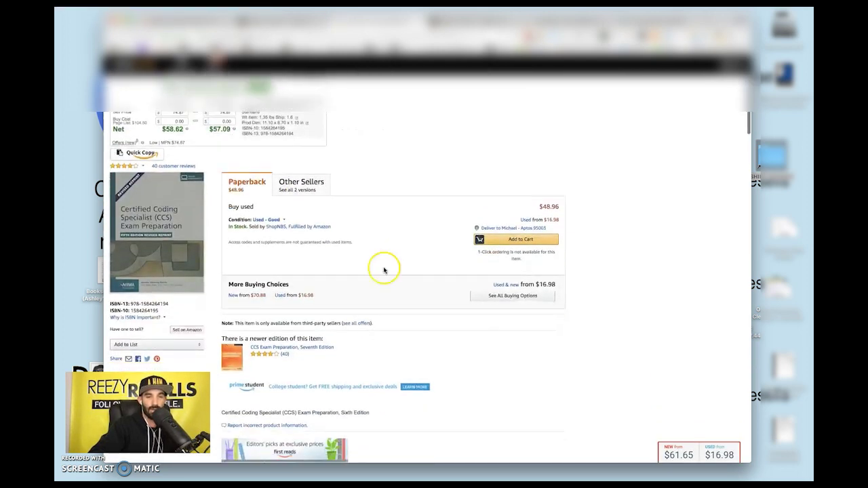
pyautogui.click(279, 296)
pyautogui.scroll(-3, 278, 296)
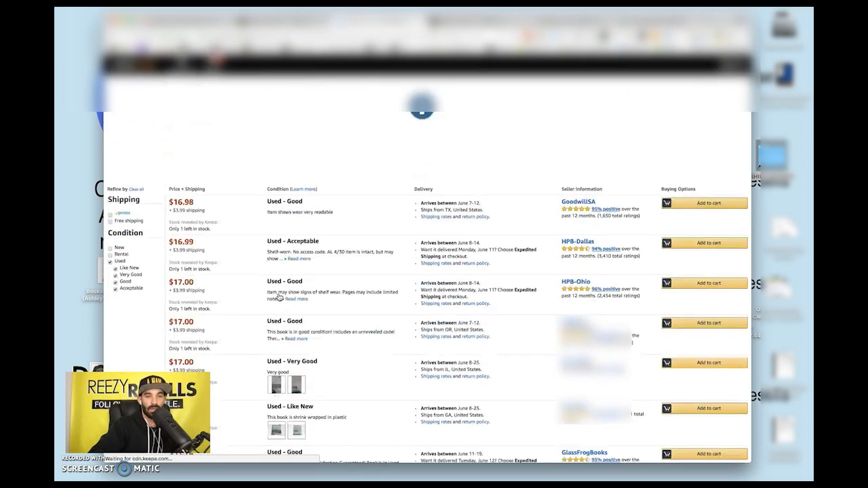
pyautogui.scroll(-6, 278, 296)
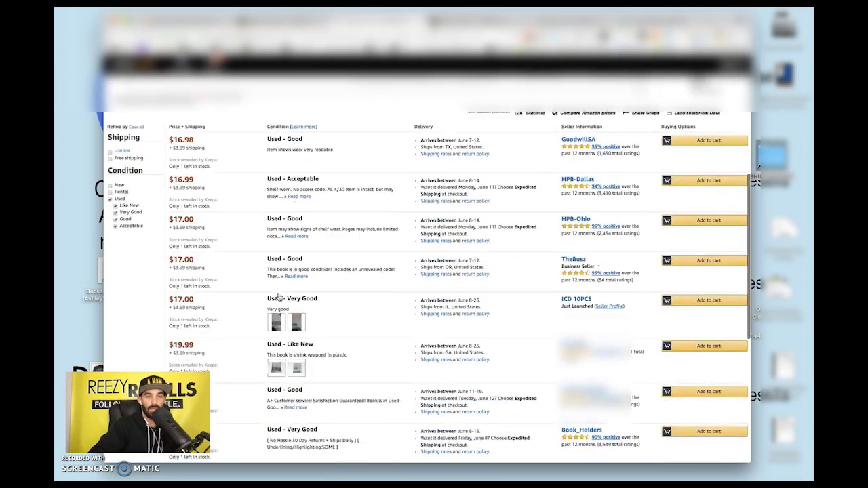
pyautogui.scroll(-4, 278, 296)
pyautogui.scroll(11, 278, 296)
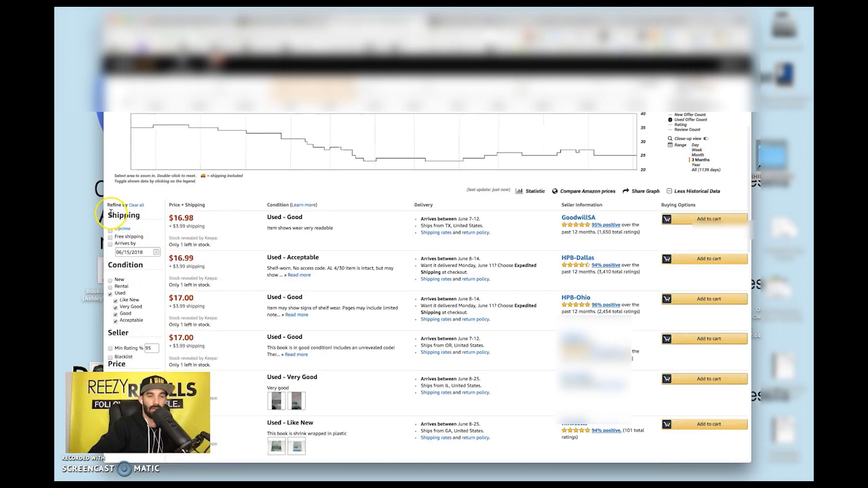
pyautogui.click(111, 232)
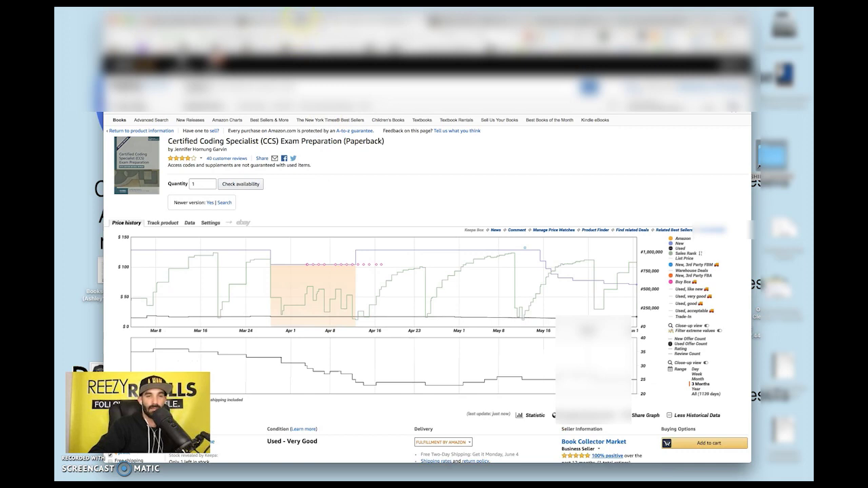
pyautogui.click(299, 21)
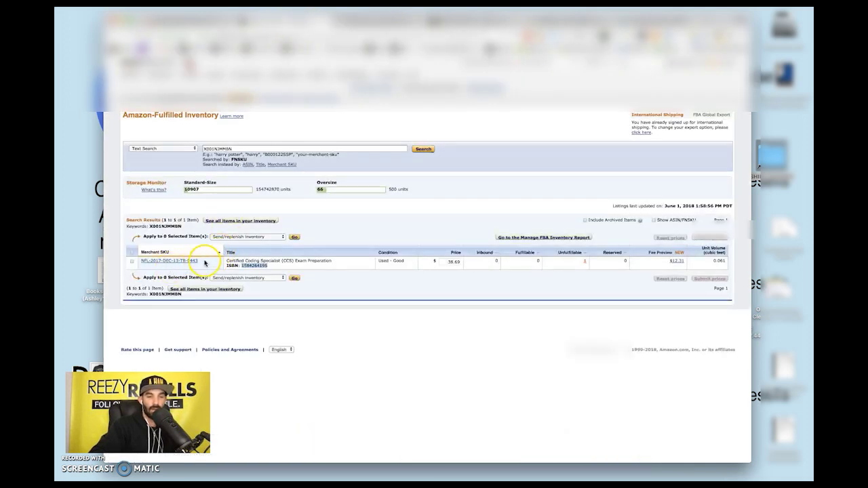
# Copy the Certified Coding Specialist book's merchant SKU from its inventory listing
pyautogui.moveTo(205, 262); pyautogui.dragTo(135, 263)
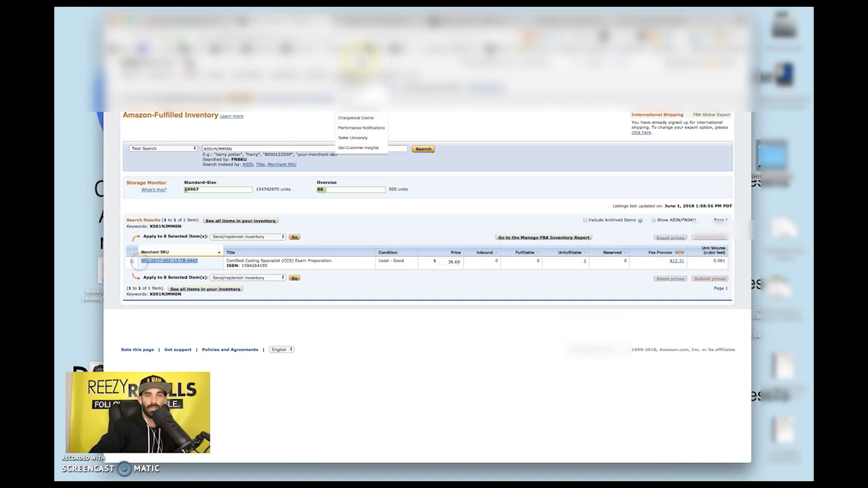
pyautogui.click(380, 22)
pyautogui.click(417, 21)
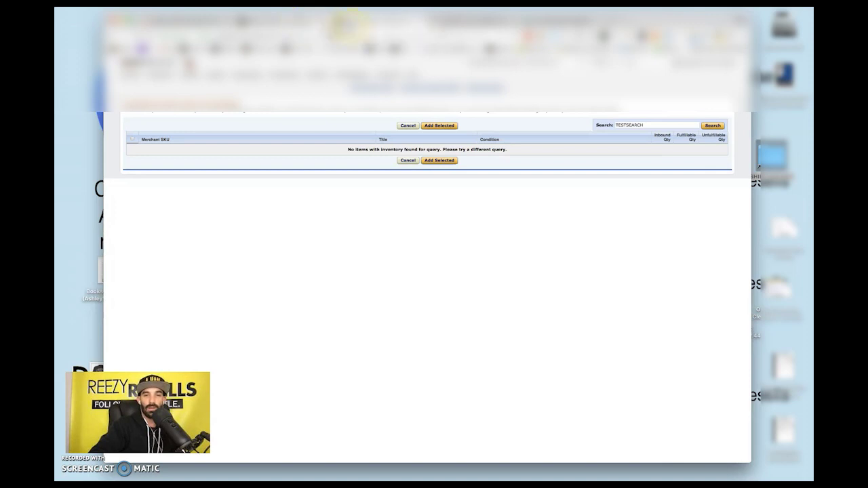
pyautogui.click(329, 21)
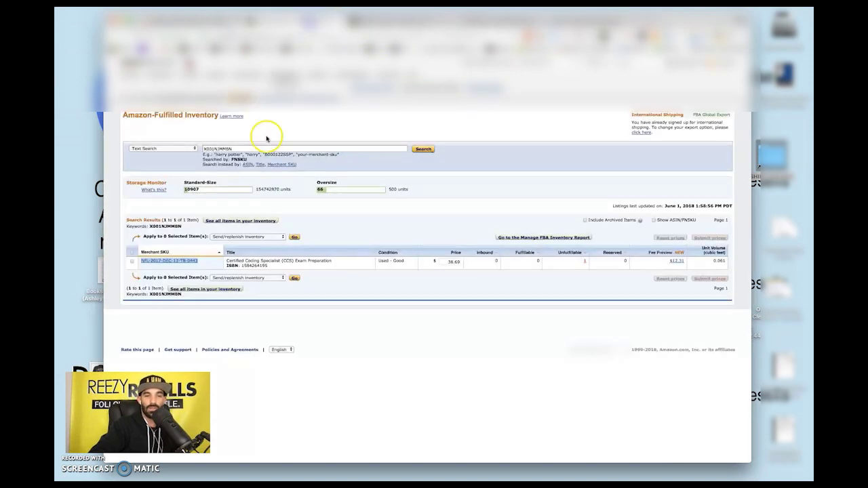
pyautogui.rightClick(187, 262)
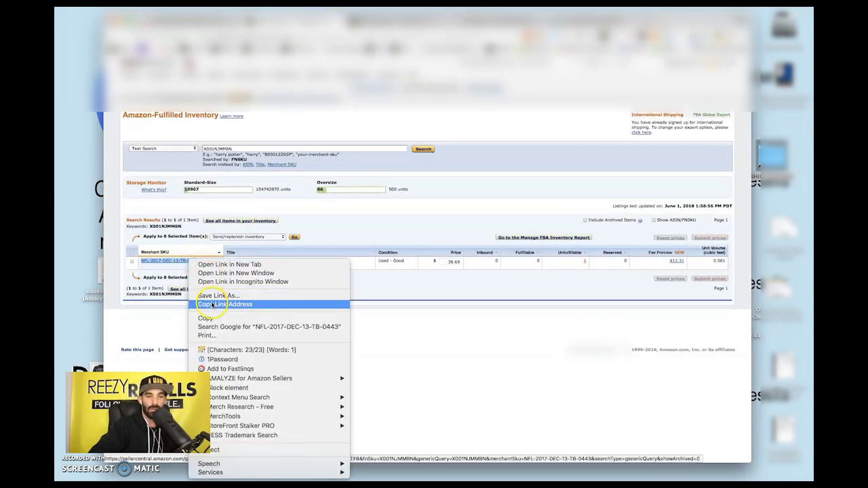
pyautogui.click(207, 319)
# Replace TESTSEARCH with the pasted SKU, add the book, and set its unfulfillable quantity to 1
pyautogui.click(388, 22)
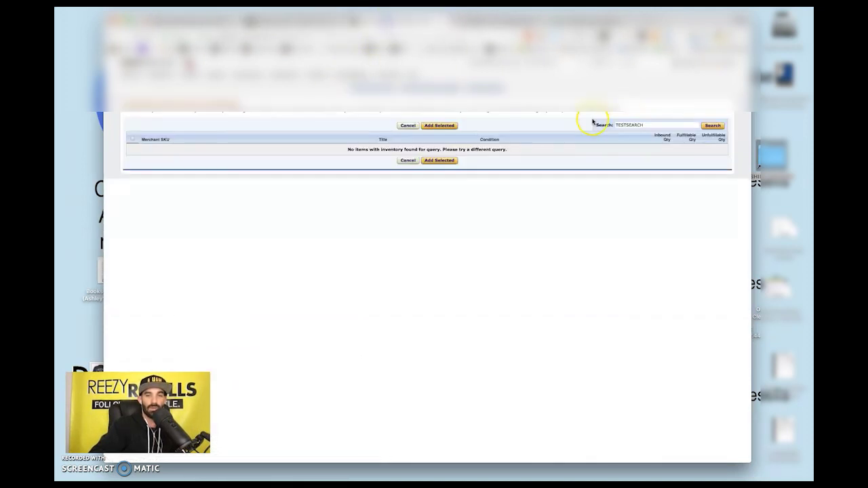
pyautogui.doubleClick(651, 125)
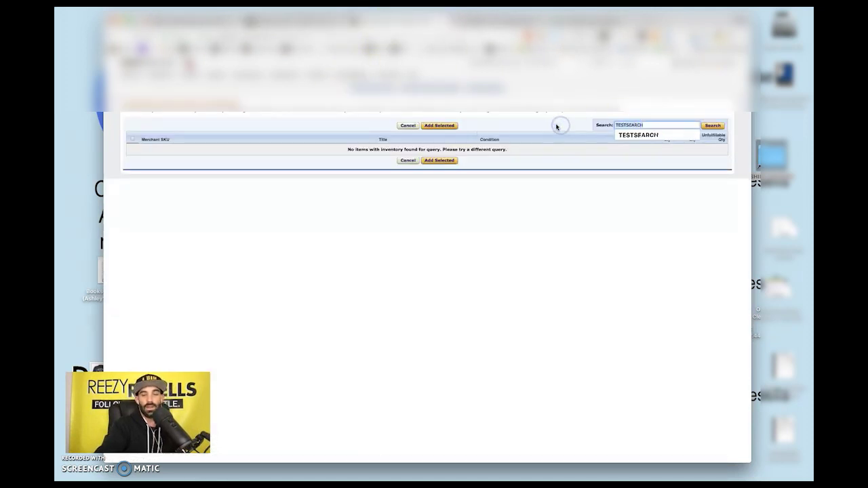
pyautogui.press('super+v')
pyautogui.click(712, 125)
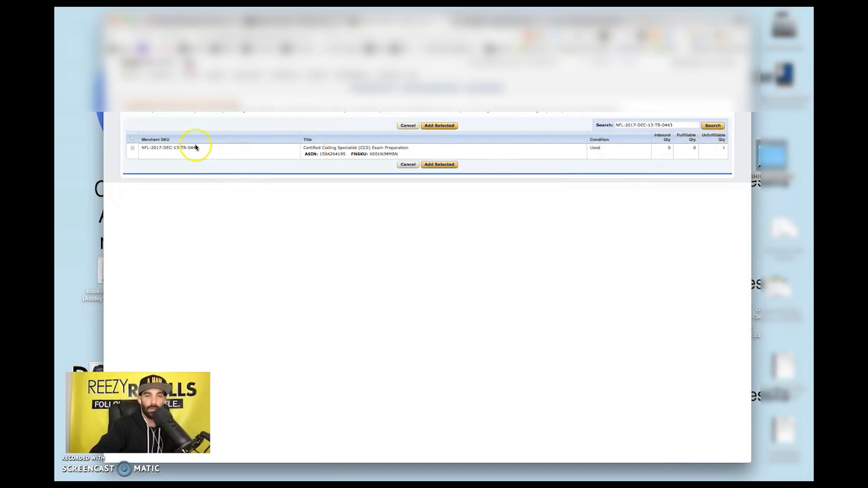
pyautogui.click(132, 149)
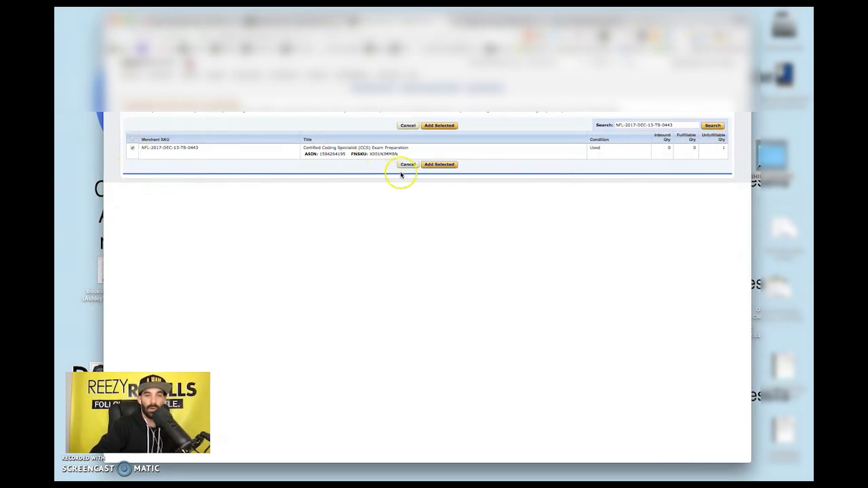
pyautogui.click(440, 164)
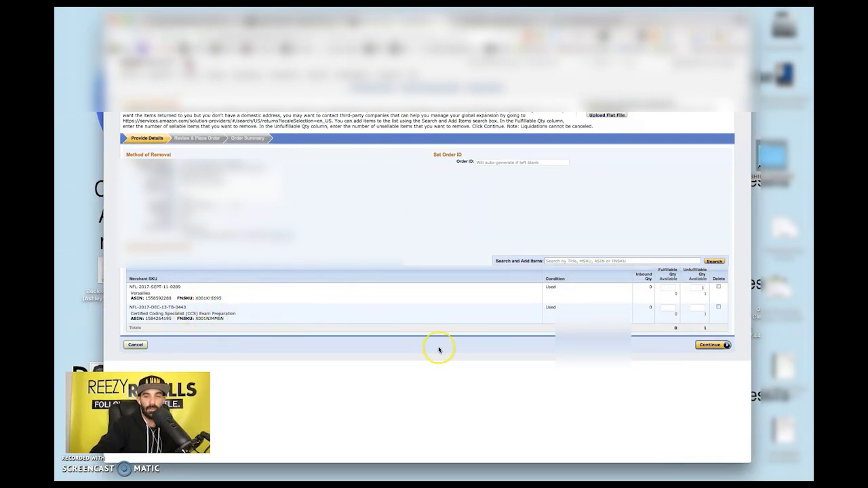
pyautogui.click(693, 309)
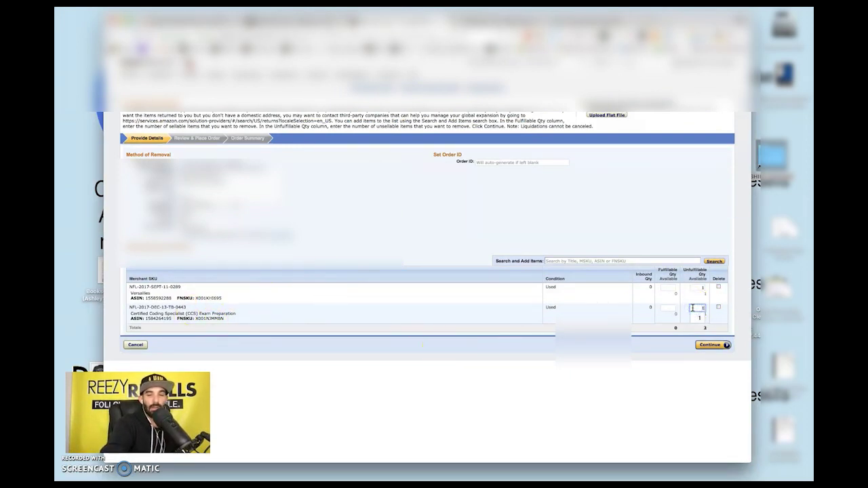
pyautogui.click(613, 370)
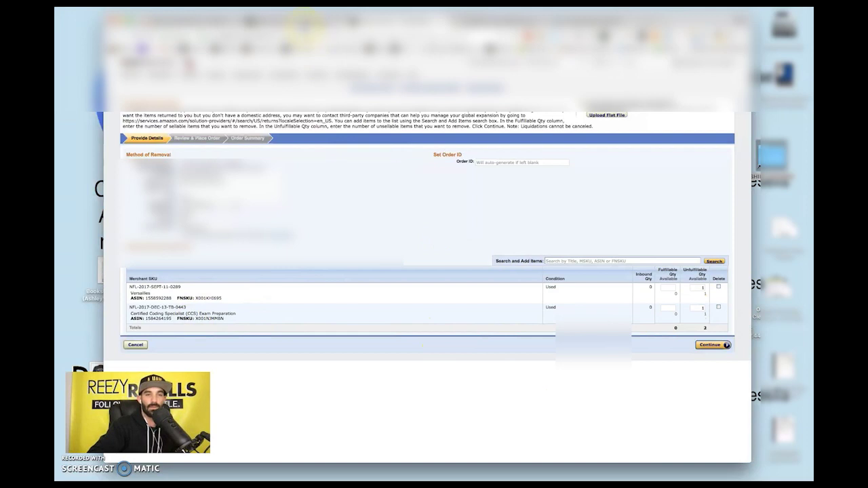
pyautogui.hotkey('ctrl', 'Tab')
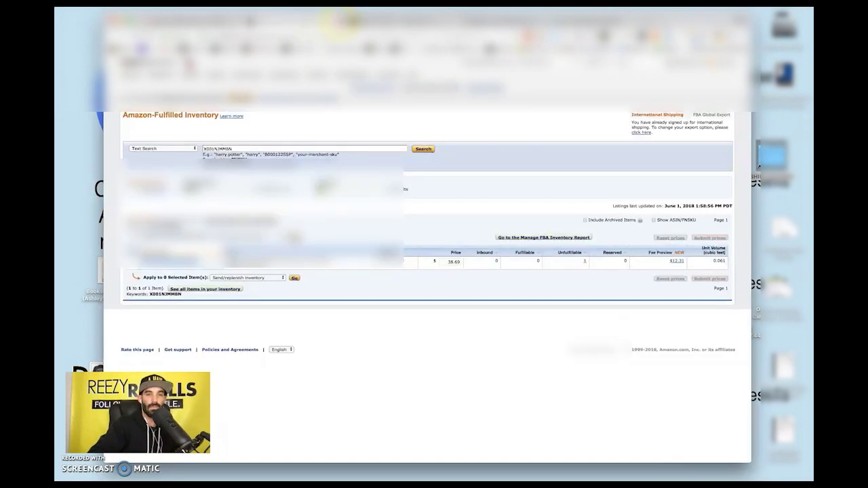
# Run an FBA inventory search on FNSKU X001P5HK9T selected in the unsellable inventory email
pyautogui.hotkey('ctrl', 'shift', 'Tab')
pyautogui.hotkey('ctrl', 'shift', 'Tab')
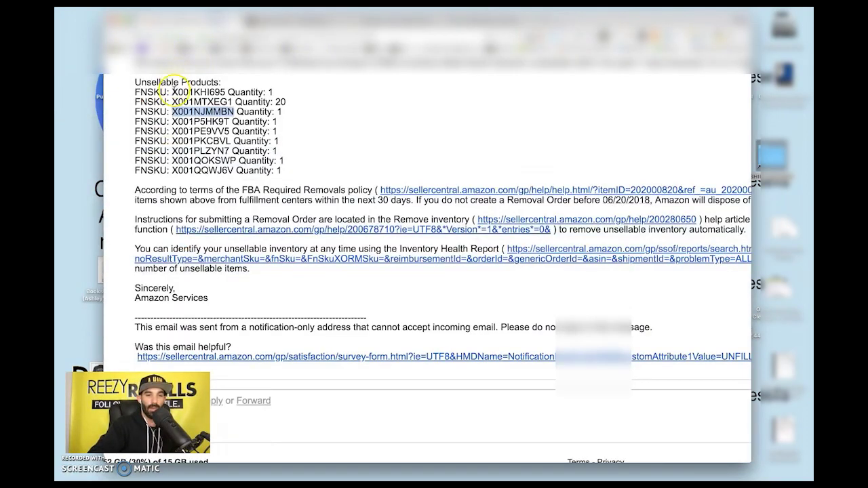
pyautogui.doubleClick(184, 121)
pyautogui.rightClick(187, 120)
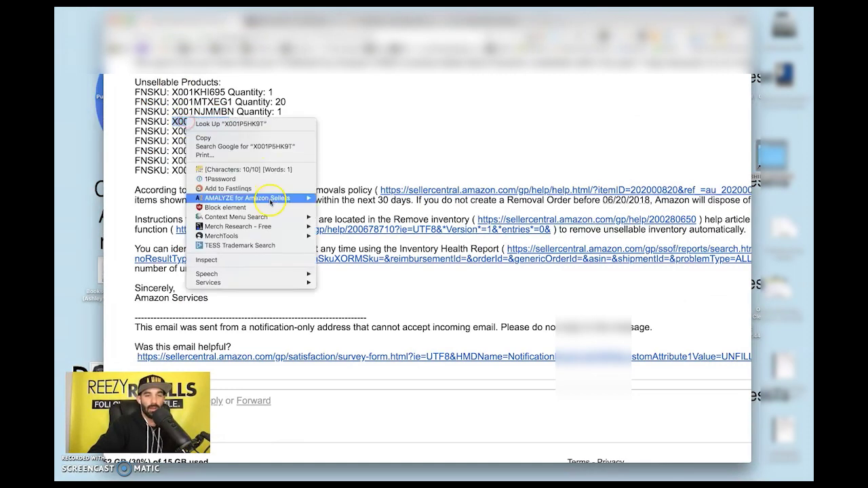
pyautogui.moveTo(274, 217)
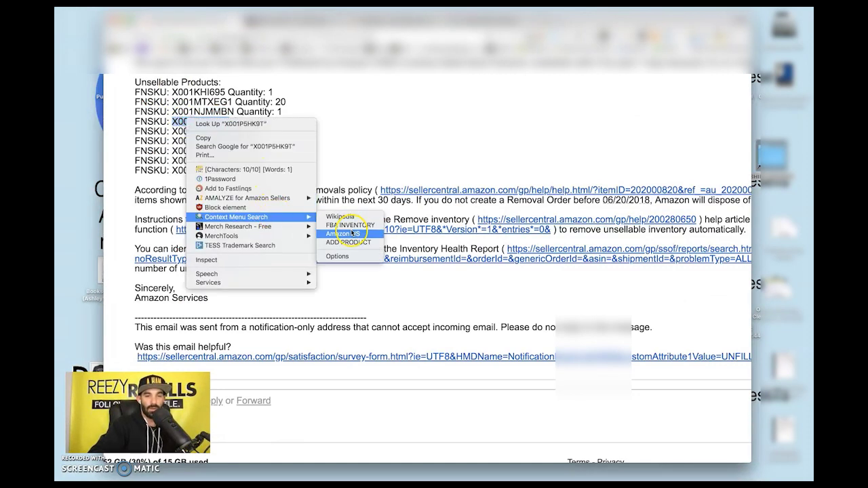
pyautogui.click(352, 233)
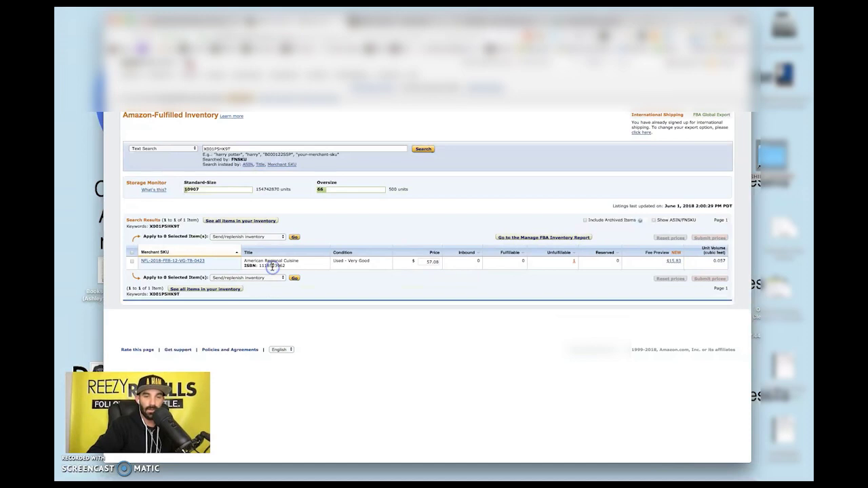
pyautogui.rightClick(275, 267)
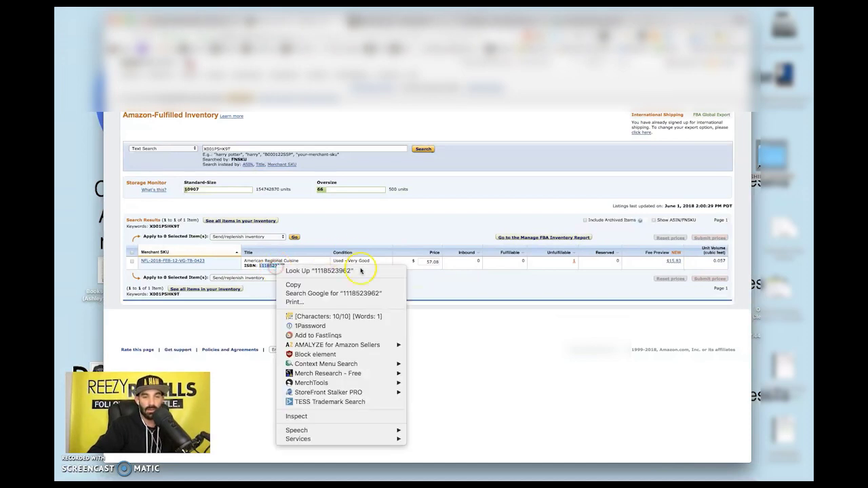
pyautogui.moveTo(368, 365)
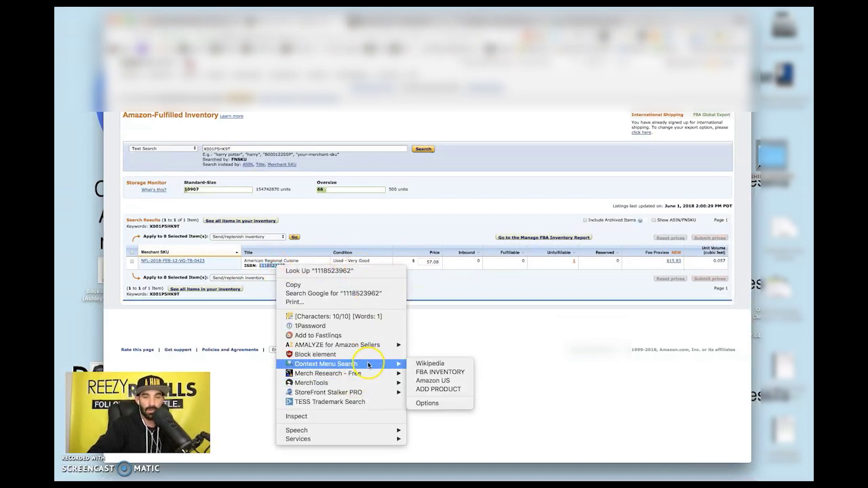
pyautogui.click(440, 372)
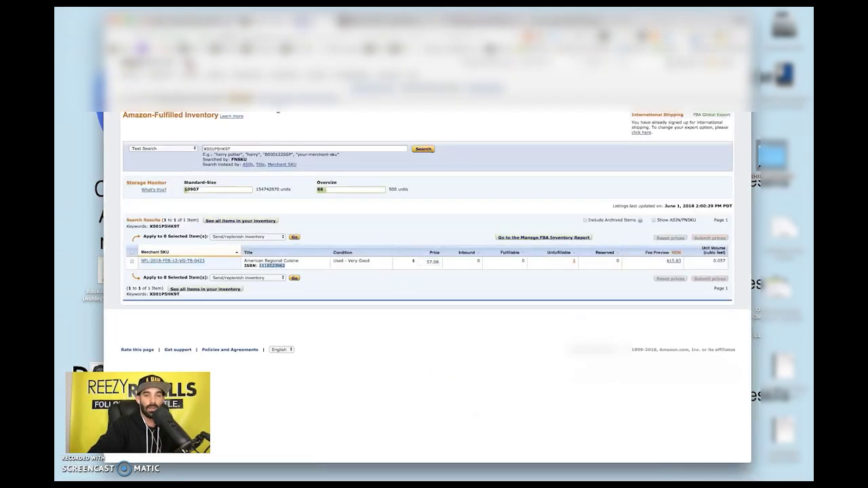
pyautogui.rightClick(268, 266)
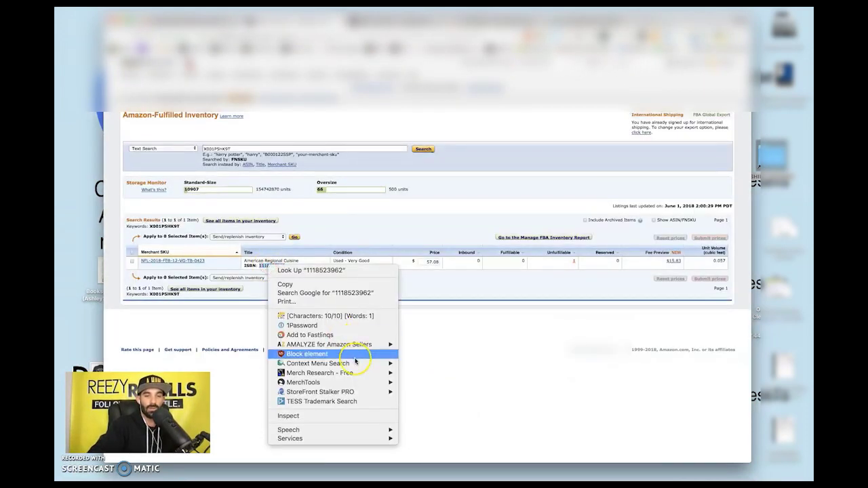
pyautogui.moveTo(339, 363)
pyautogui.click(425, 380)
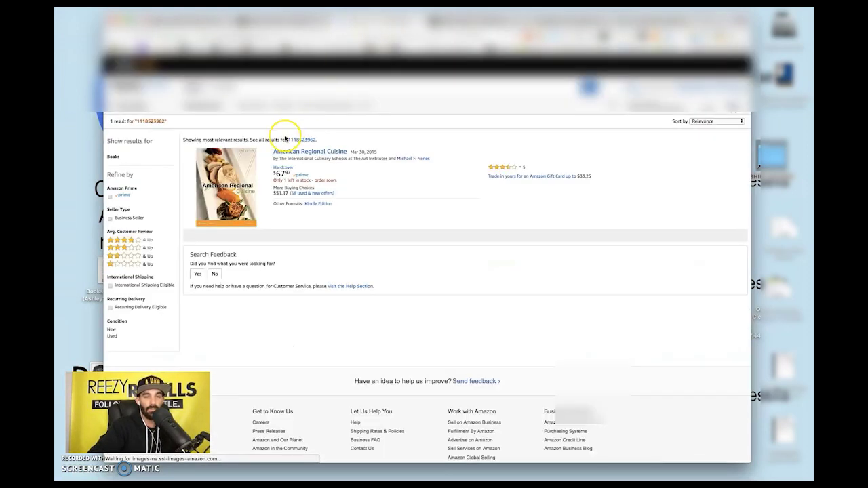
pyautogui.click(316, 195)
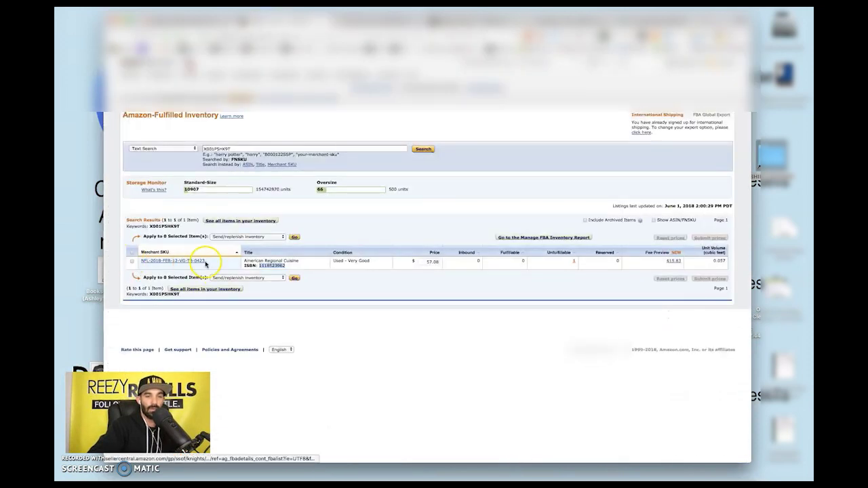
# Search the removal order for SKU NFL-2018-FEB-12-VG-TB-0423 and add American Regional Cuisine
pyautogui.tripleClick(159, 262)
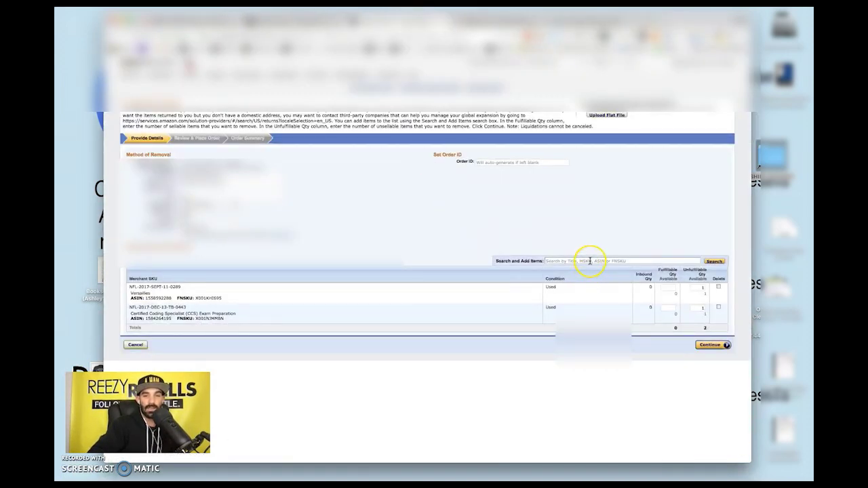
pyautogui.click(590, 261)
pyautogui.press('super+v')
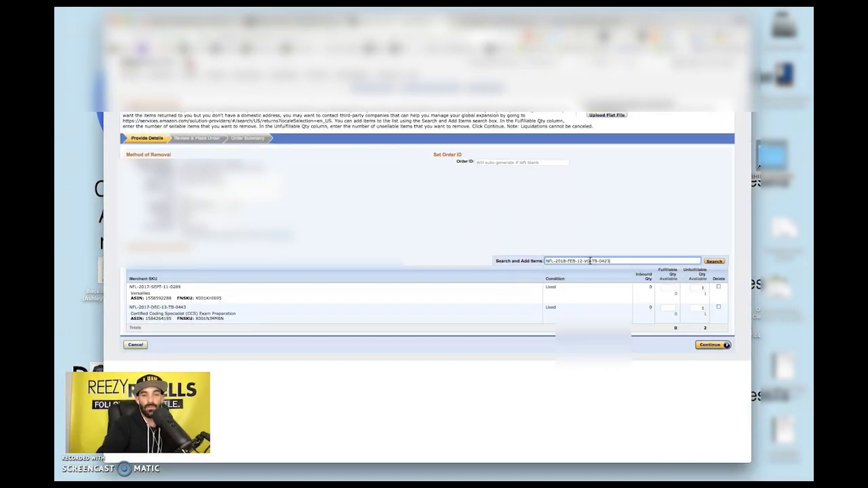
pyautogui.click(714, 262)
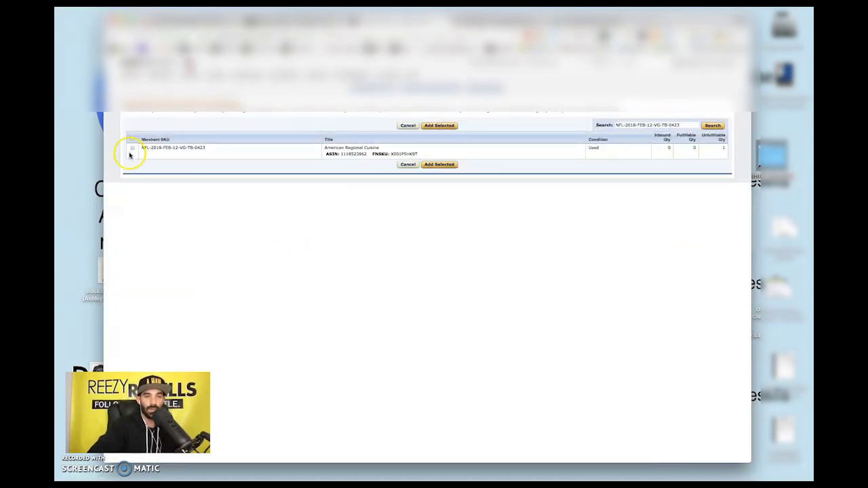
pyautogui.click(450, 165)
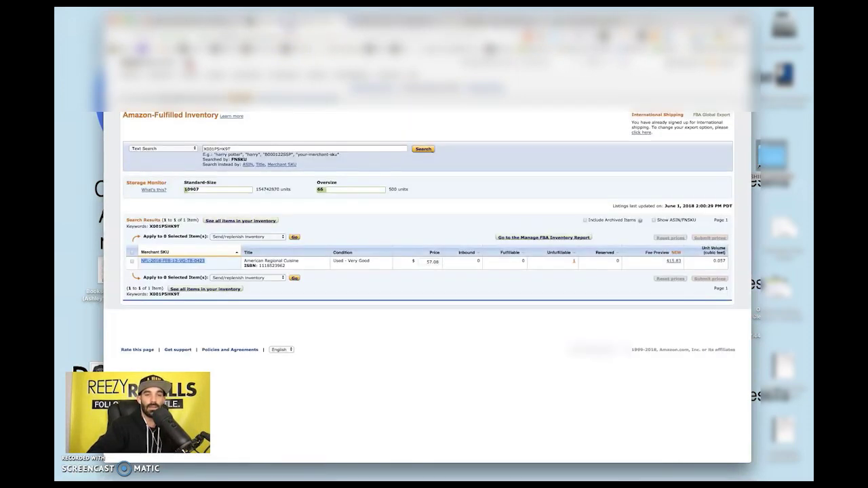
# Run FBA inventory searches for FNSKUs X001PE9VV5 and X001PKCBVL from the removal email
pyautogui.hotkey('ctrl', 'shift', 'Tab')
pyautogui.hotkey('ctrl', 'shift', 'Tab')
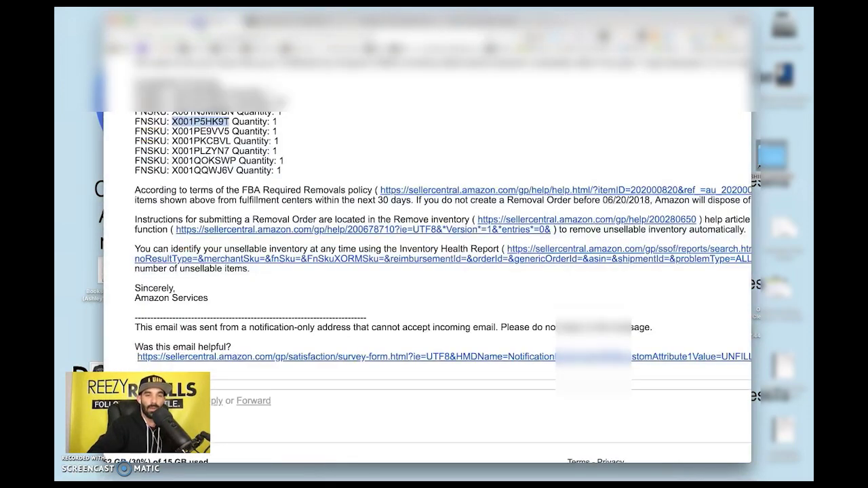
pyautogui.doubleClick(203, 131)
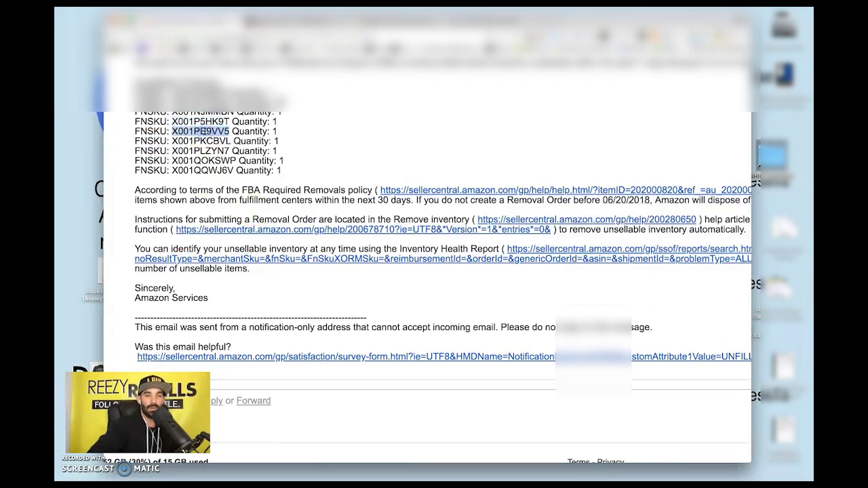
pyautogui.rightClick(205, 133)
pyautogui.moveTo(285, 229)
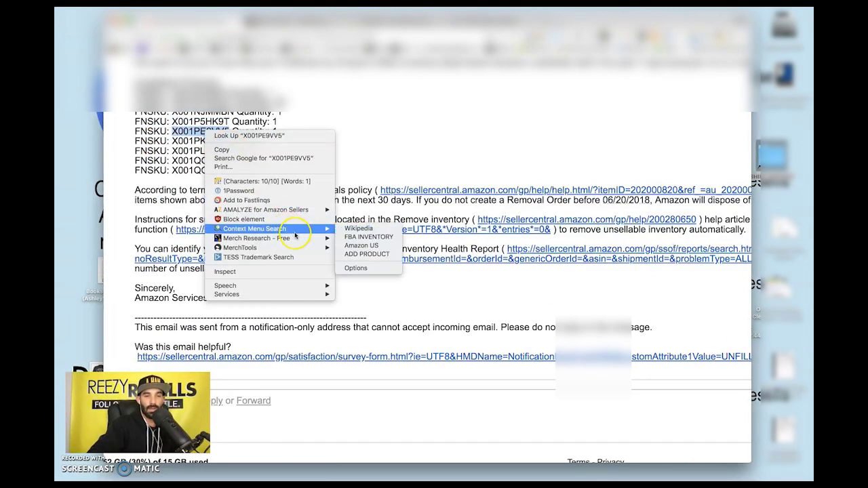
pyautogui.click(353, 238)
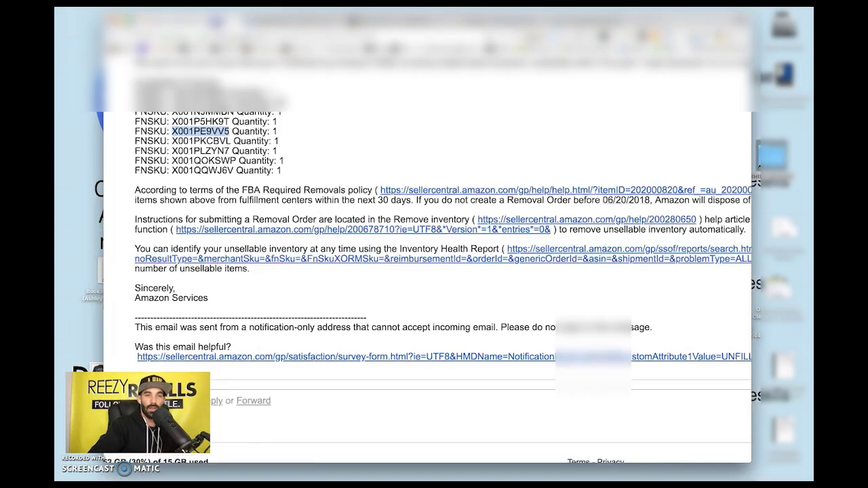
pyautogui.doubleClick(187, 141)
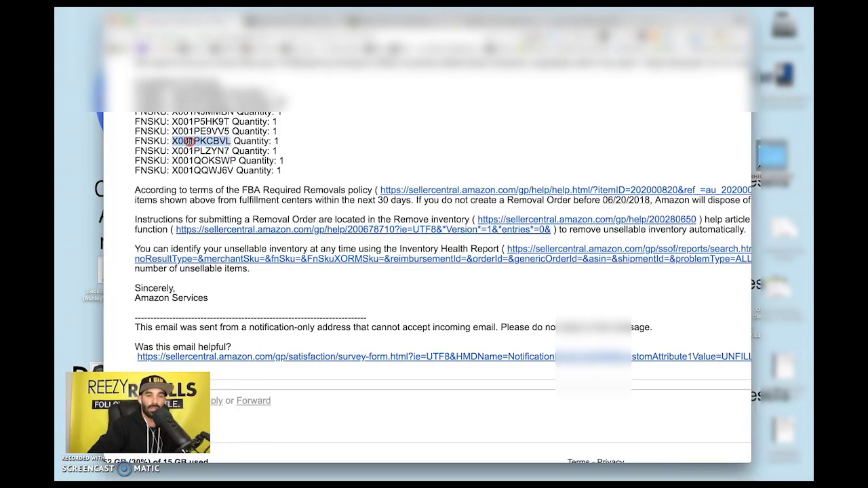
pyautogui.rightClick(186, 141)
pyautogui.moveTo(275, 238)
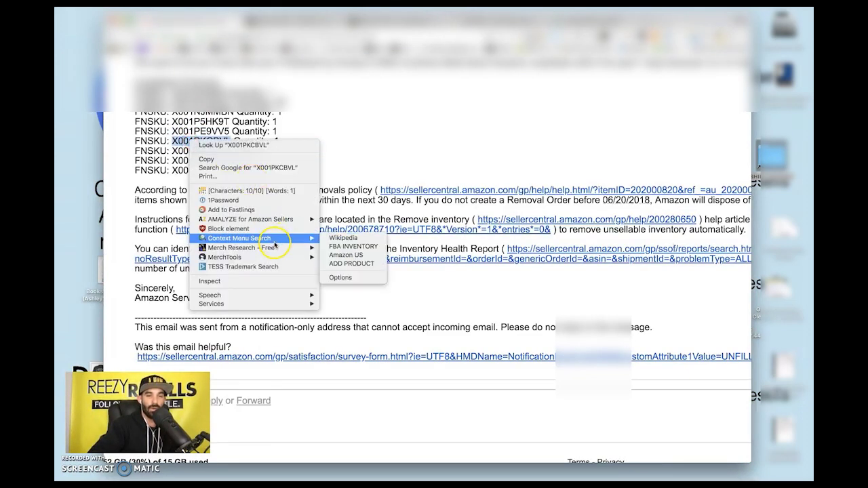
pyautogui.click(324, 244)
# Run FBA inventory searches for FNSKUs X001PLZYN7, X001QOKSWP and X001QQWJ6V
pyautogui.doubleClick(190, 151)
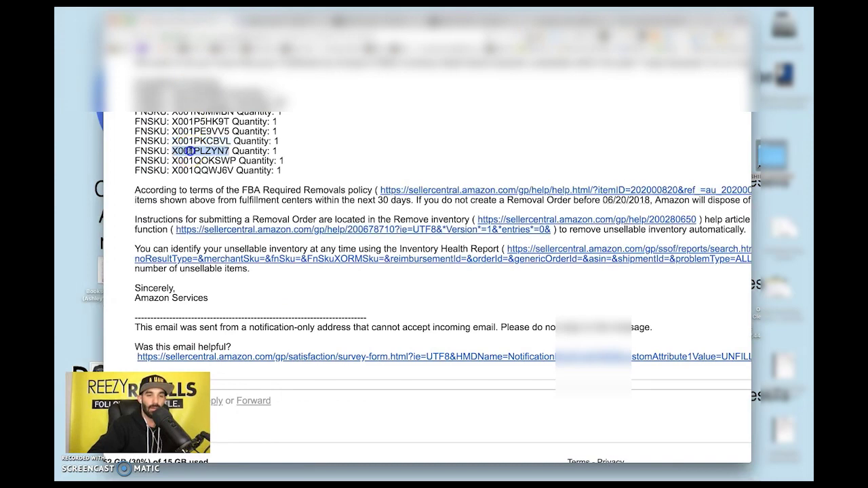
pyautogui.rightClick(190, 151)
pyautogui.moveTo(285, 248)
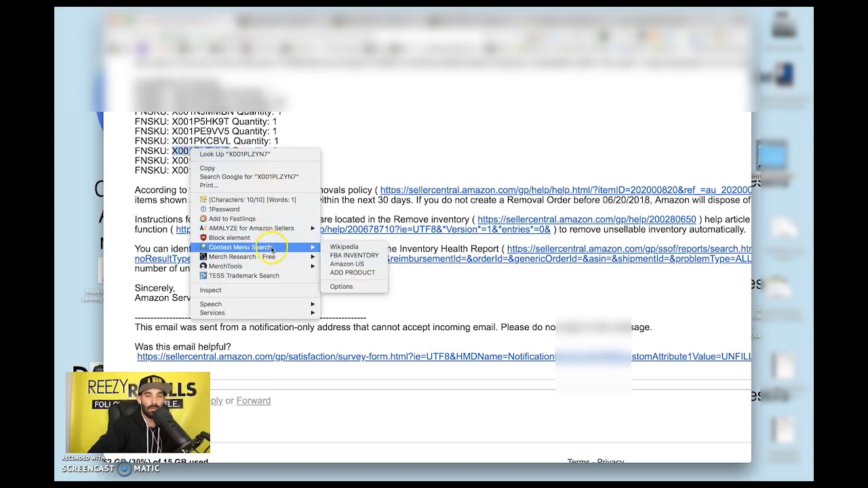
pyautogui.click(333, 255)
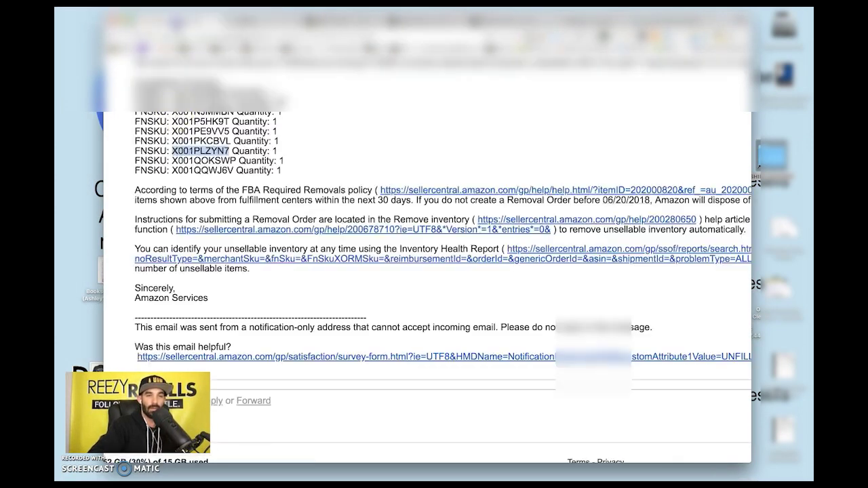
pyautogui.doubleClick(192, 161)
pyautogui.rightClick(193, 161)
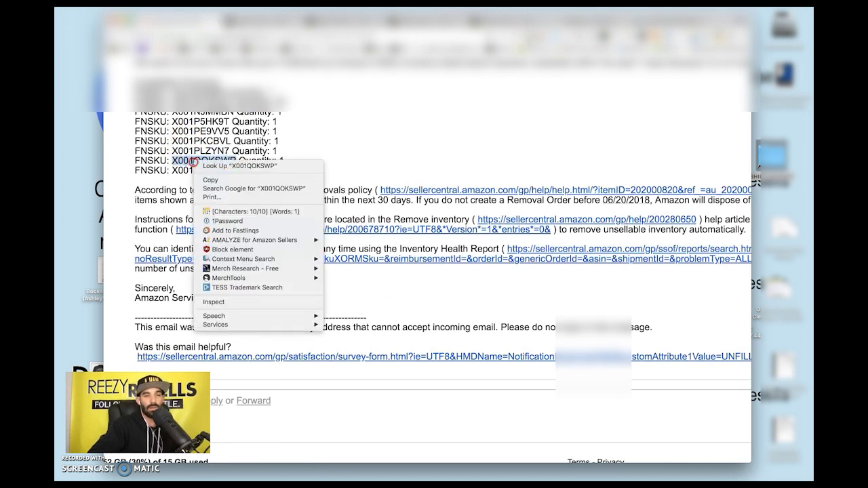
pyautogui.moveTo(282, 258)
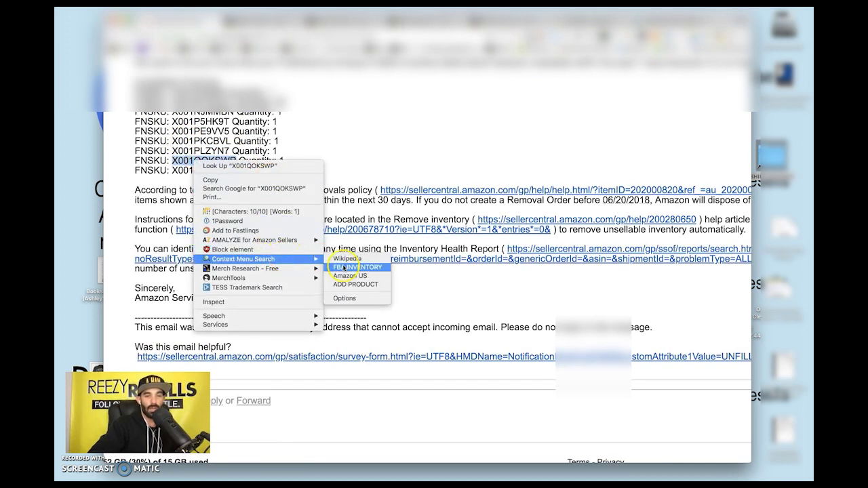
pyautogui.click(344, 268)
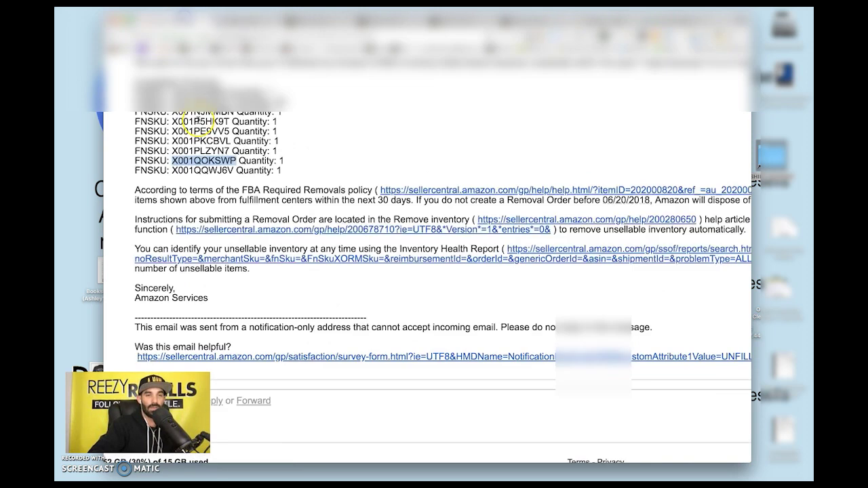
pyautogui.doubleClick(194, 171)
pyautogui.rightClick(196, 171)
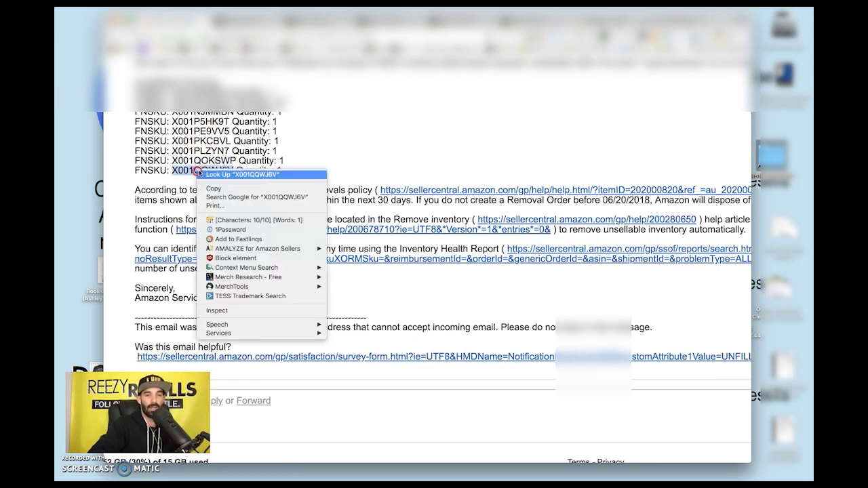
pyautogui.moveTo(281, 270)
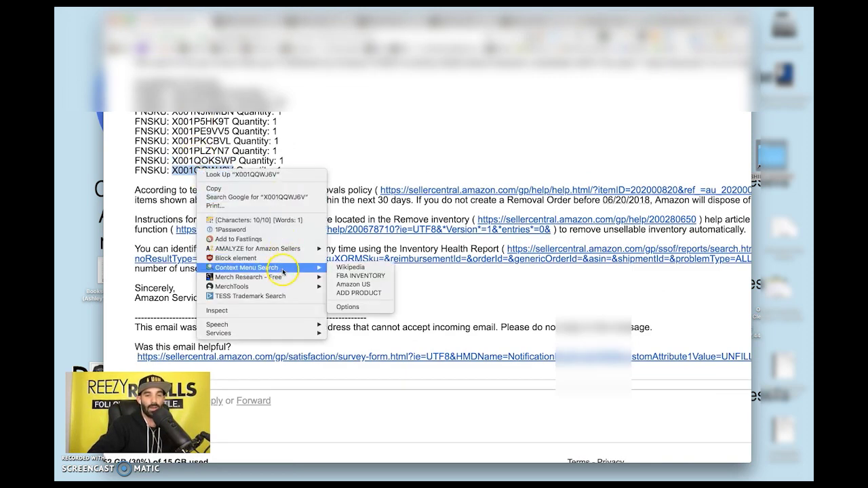
pyautogui.click(351, 275)
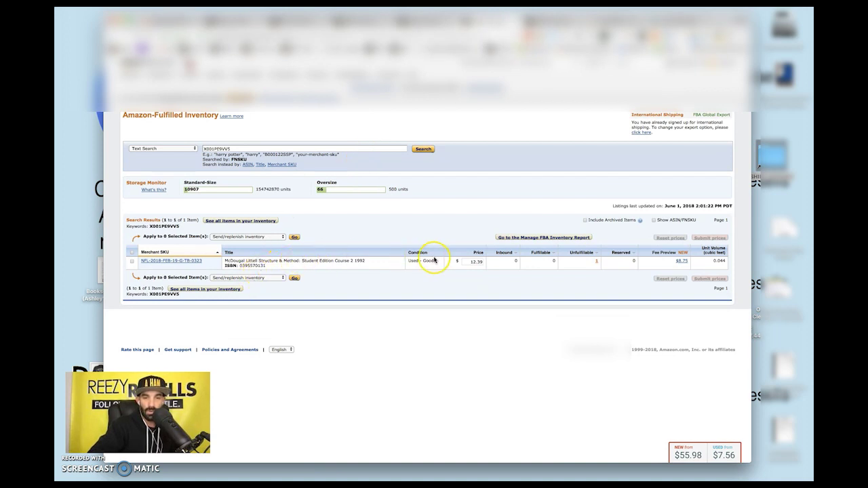
pyautogui.rightClick(252, 265)
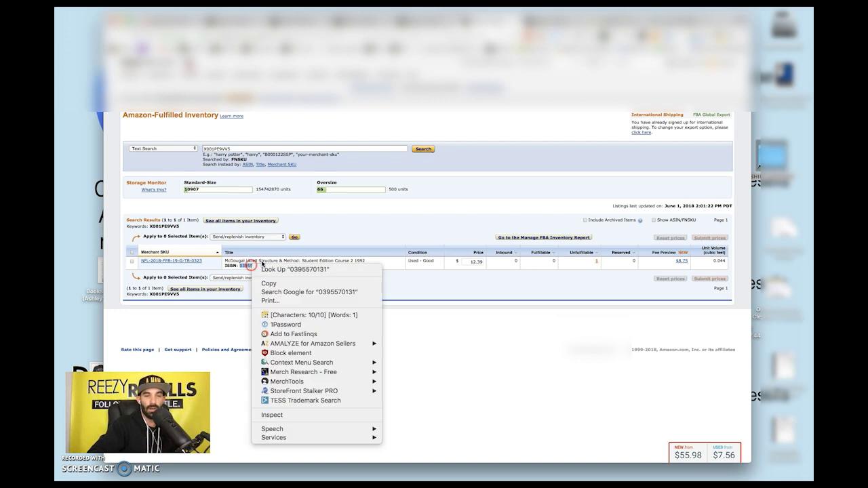
pyautogui.moveTo(355, 366)
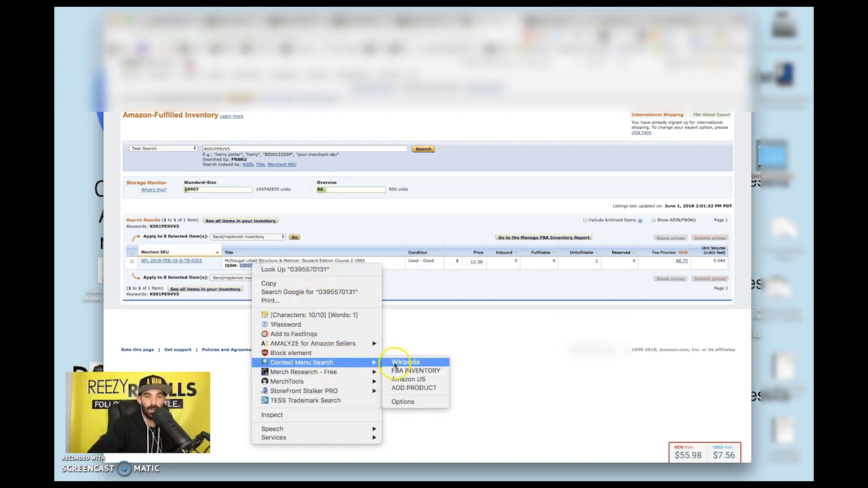
pyautogui.click(409, 380)
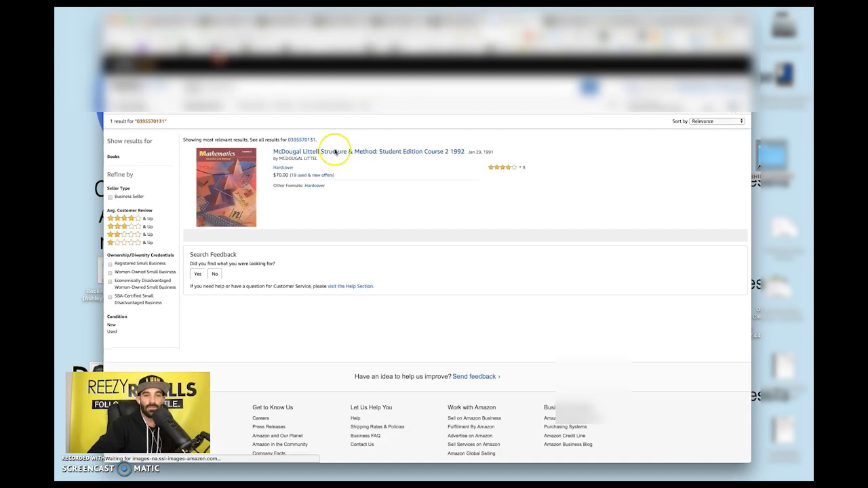
pyautogui.click(316, 177)
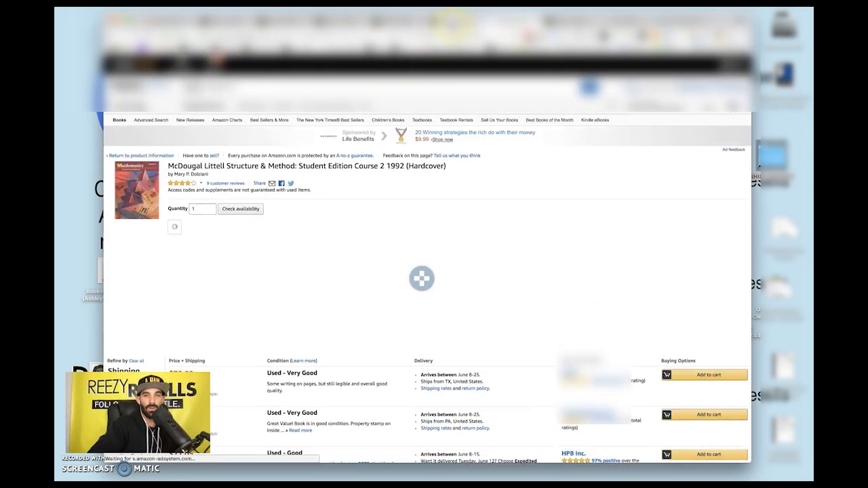
pyautogui.hotkey('ctrl', 'shift', 'Tab')
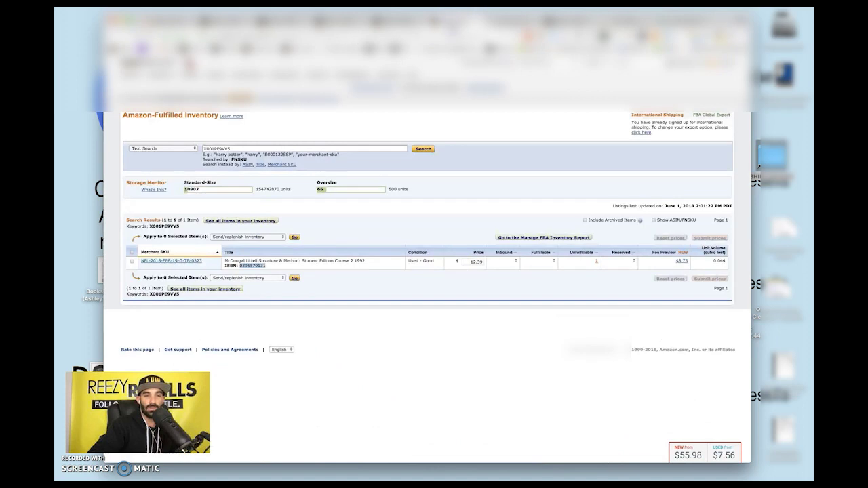
pyautogui.click(472, 262)
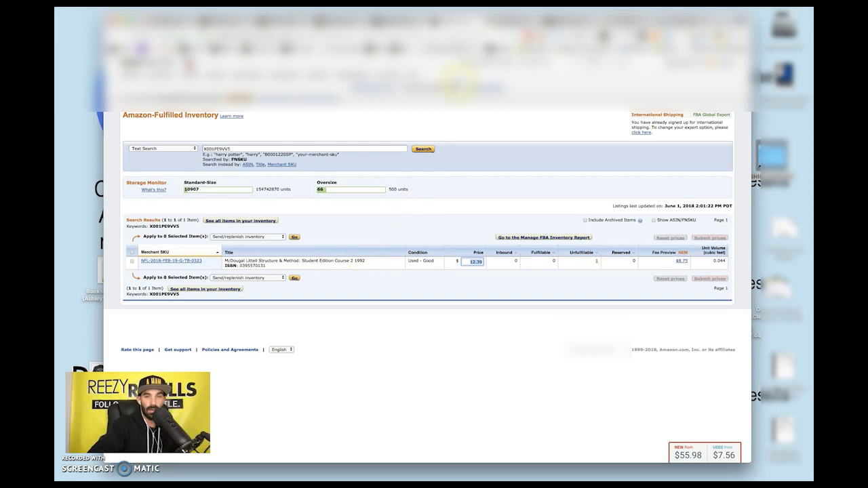
# Scroll the McDougal Littell offers and Keepa statistics, switching the price chart range from Month to Year
pyautogui.click(520, 22)
pyautogui.scroll(-2, 310, 184)
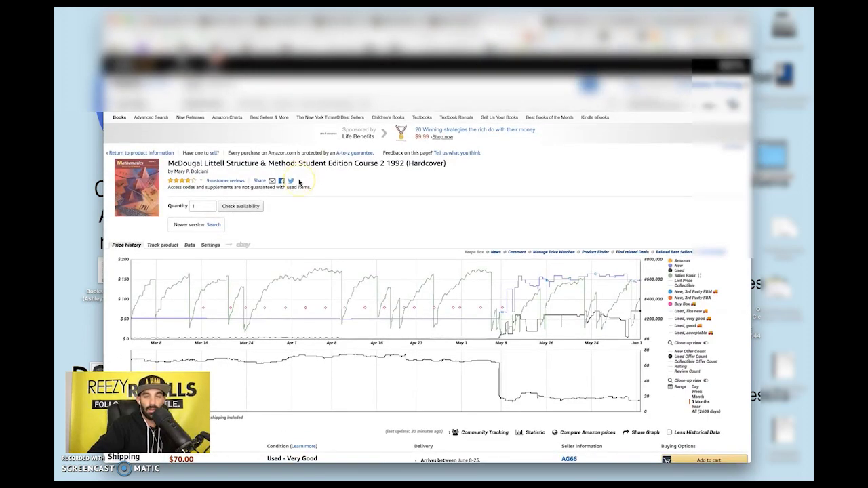
pyautogui.moveTo(527, 379)
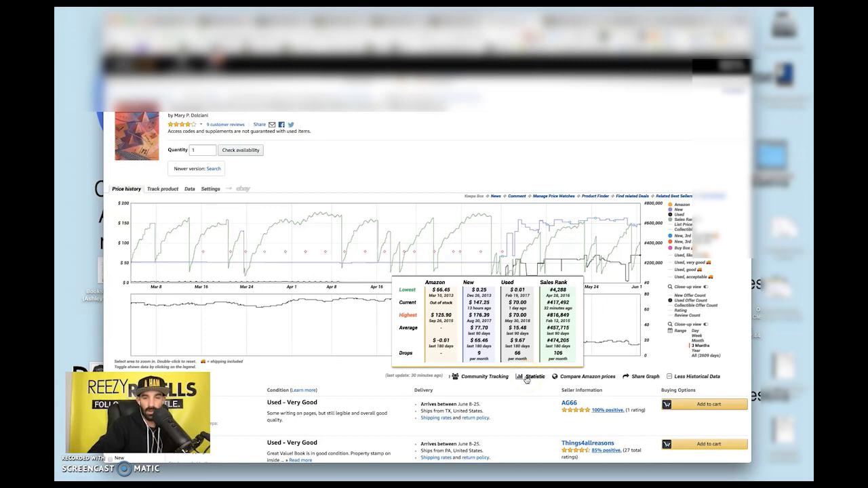
pyautogui.scroll(-6, 333, 333)
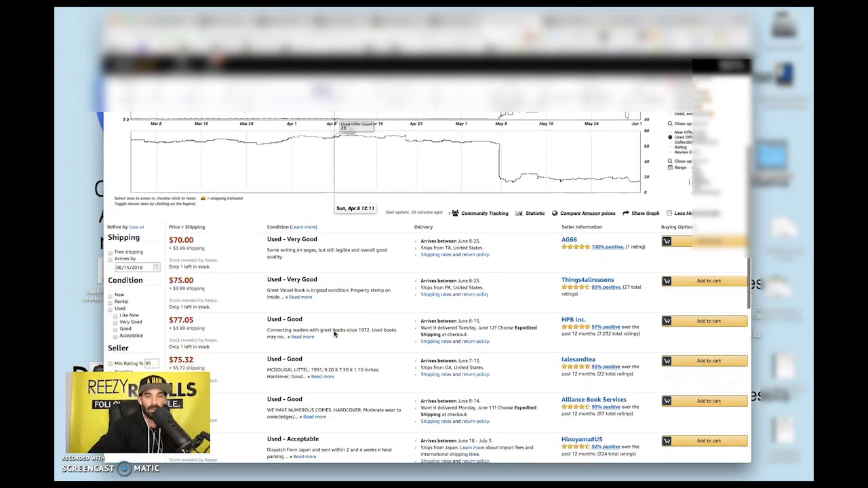
pyautogui.scroll(-1, 333, 333)
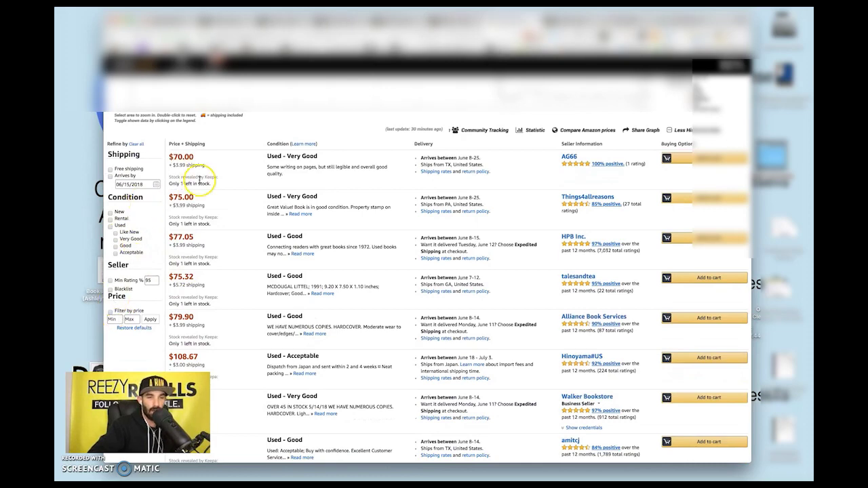
pyautogui.scroll(-8, 305, 197)
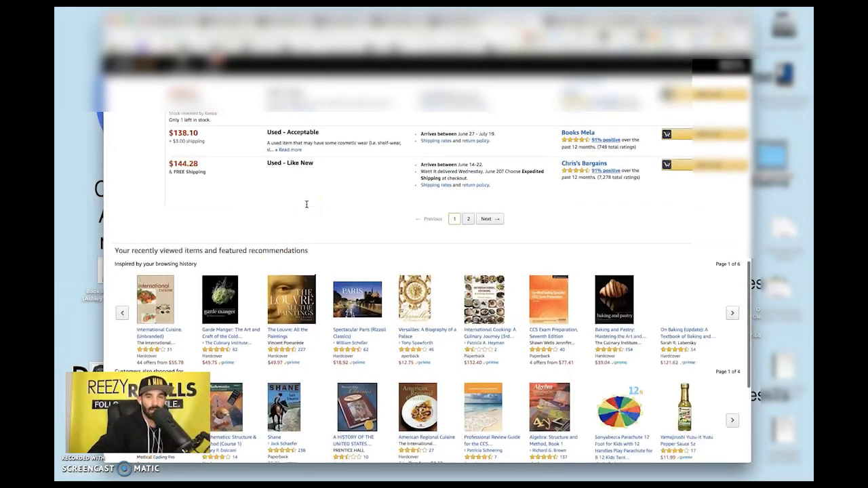
pyautogui.scroll(10, 306, 204)
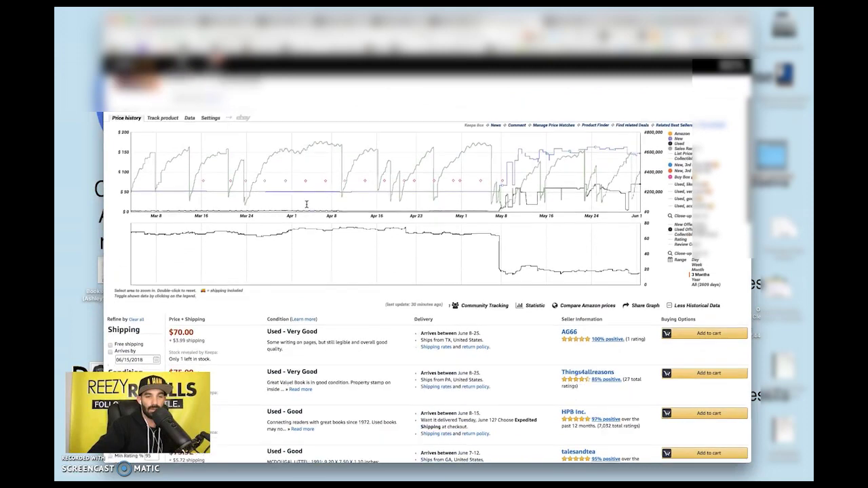
pyautogui.scroll(2, 306, 202)
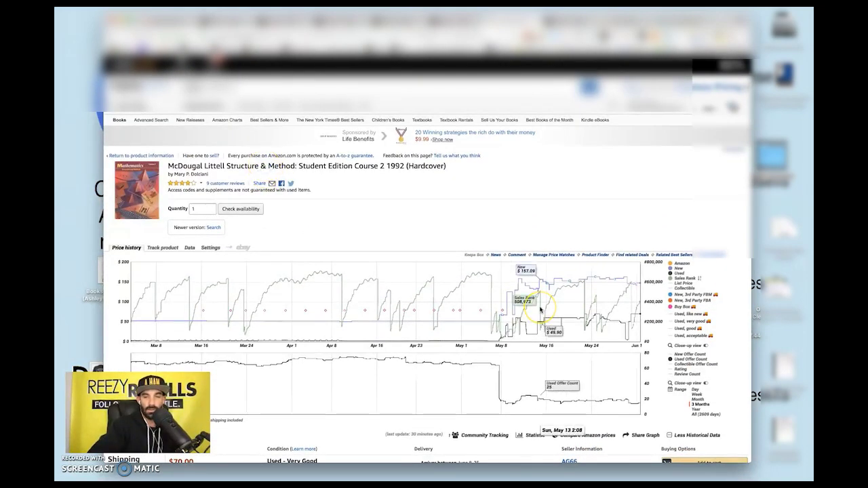
pyautogui.scroll(-3, 540, 309)
pyautogui.moveTo(532, 305)
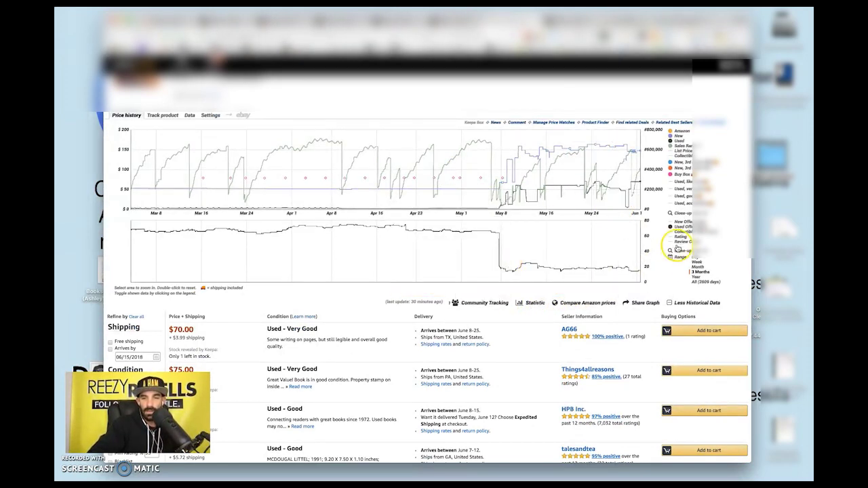
pyautogui.click(697, 268)
pyautogui.click(697, 276)
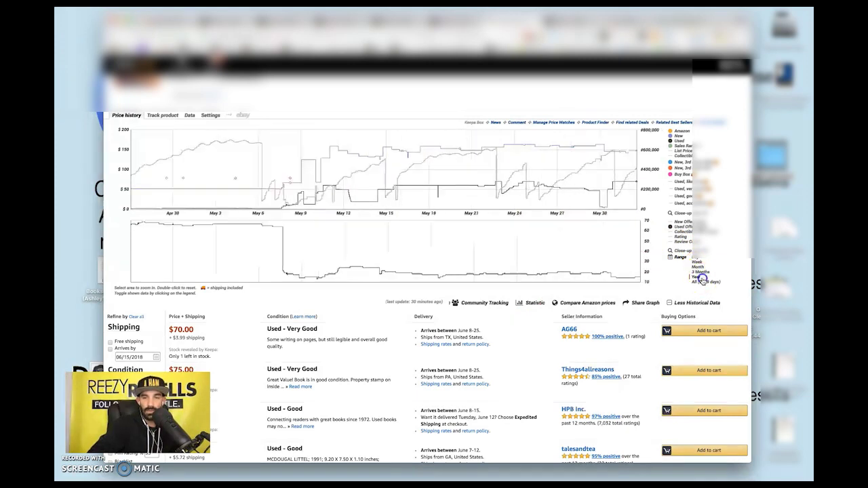
pyautogui.scroll(4, 291, 184)
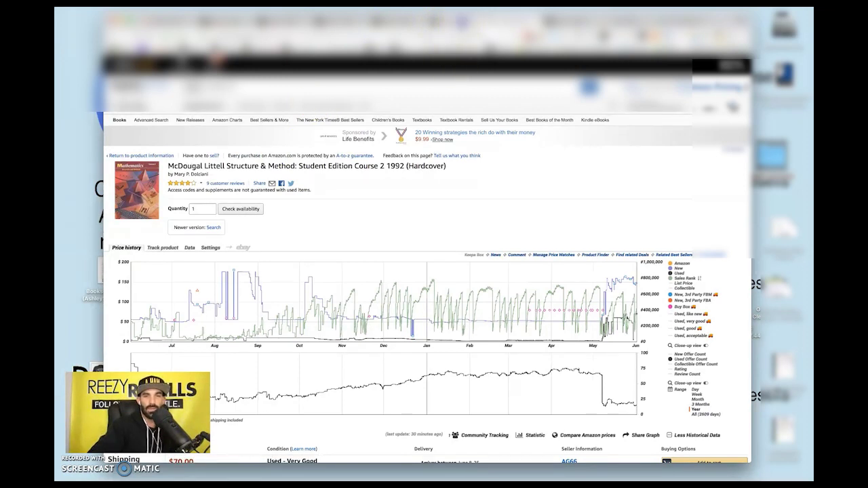
# Add the McDougal Littell book by its SKU, setting unfulfillable quantity 1 for it and American Regional Cuisine
pyautogui.hotkey('ctrl', 'Tab')
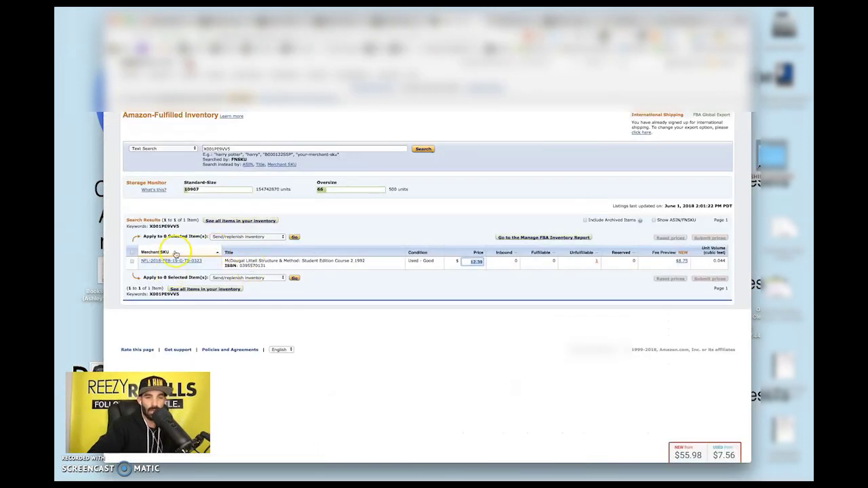
pyautogui.moveTo(202, 261); pyautogui.dragTo(138, 263)
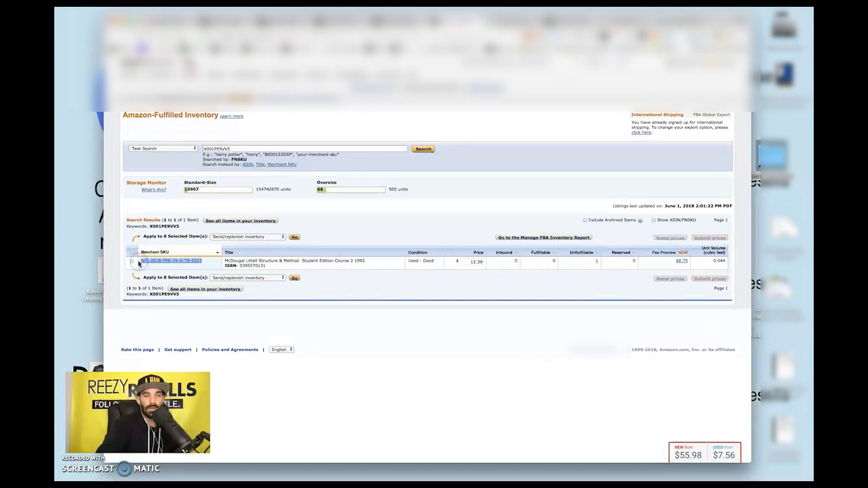
pyautogui.click(549, 24)
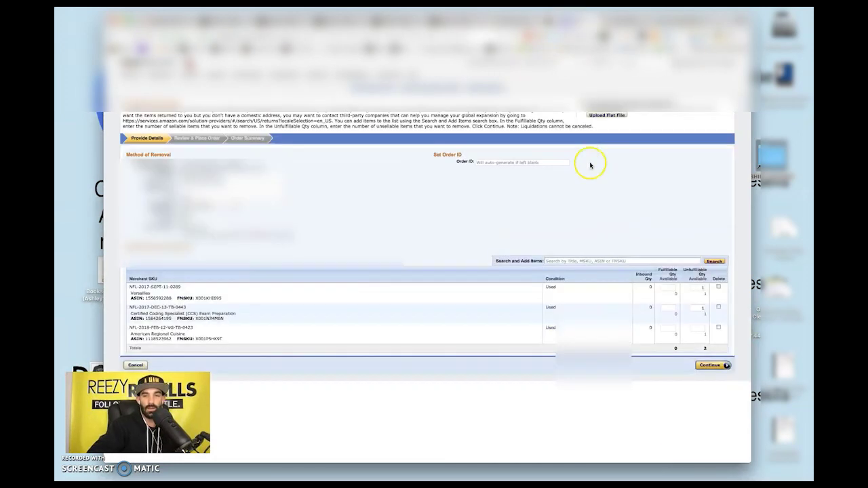
pyautogui.click(588, 262)
pyautogui.press('super+v')
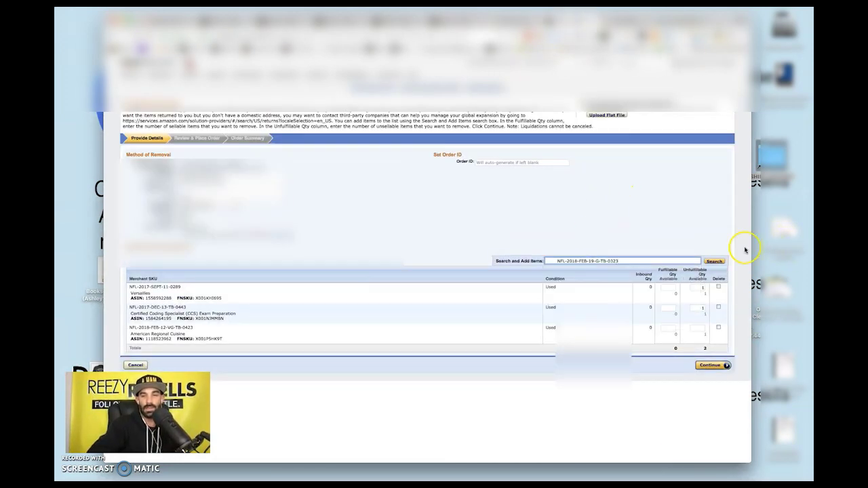
pyautogui.click(714, 261)
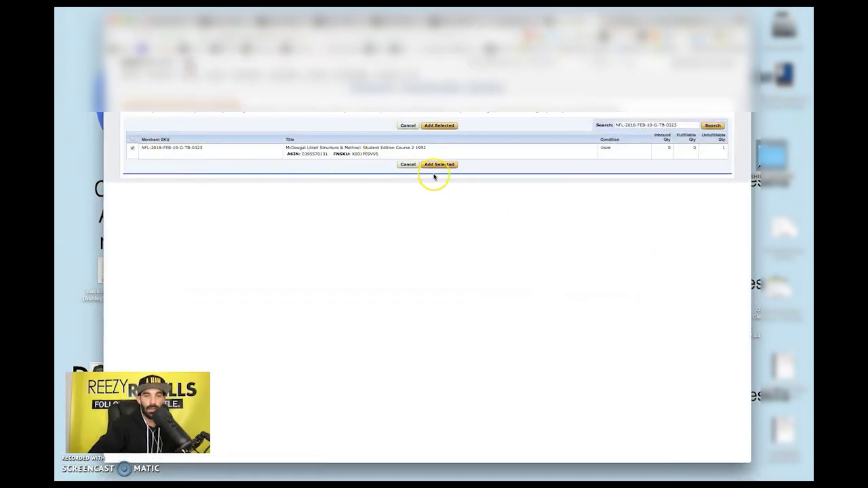
pyautogui.click(435, 165)
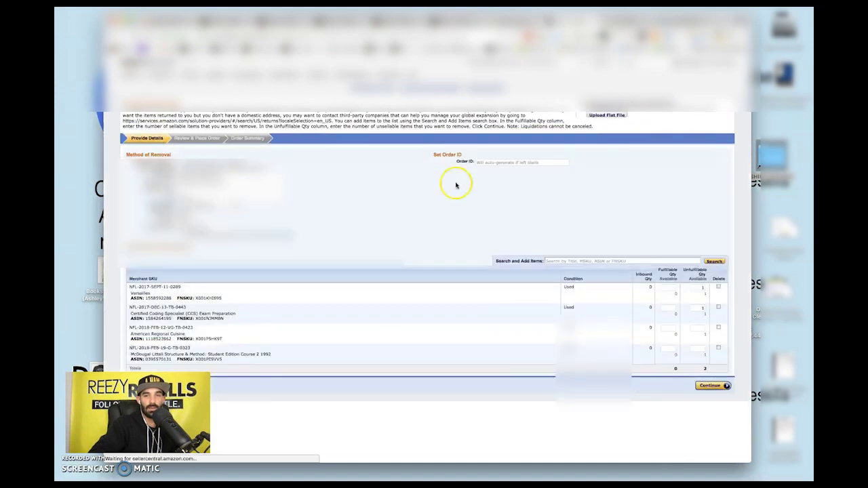
pyautogui.click(698, 328)
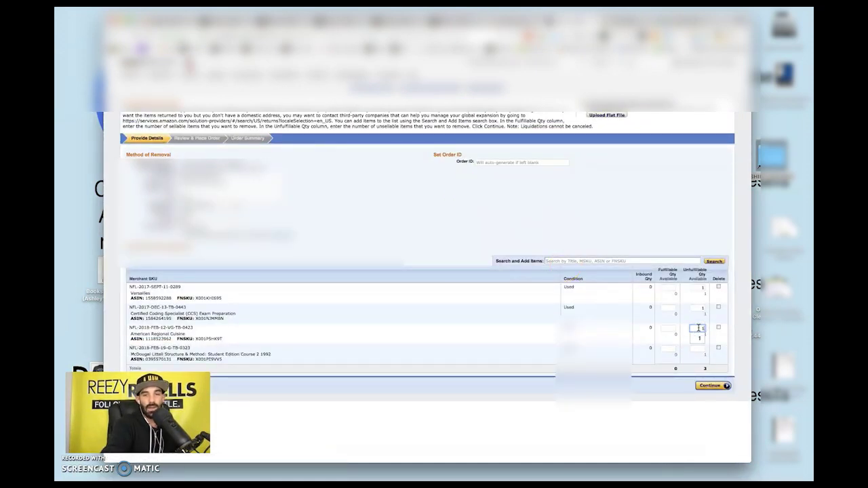
pyautogui.click(694, 350)
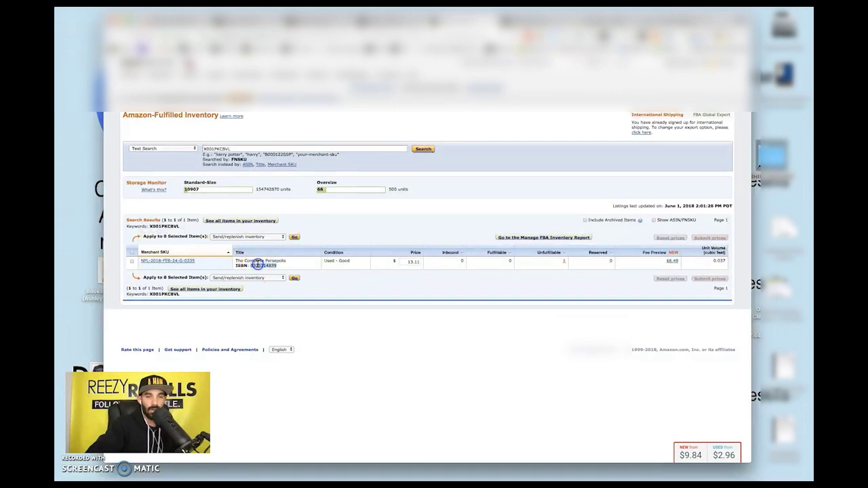
pyautogui.rightClick(257, 264)
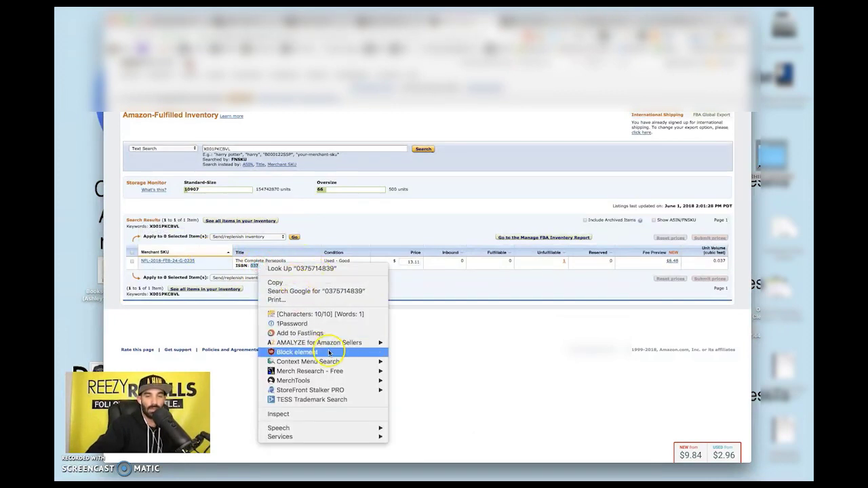
pyautogui.moveTo(351, 366)
pyautogui.click(418, 370)
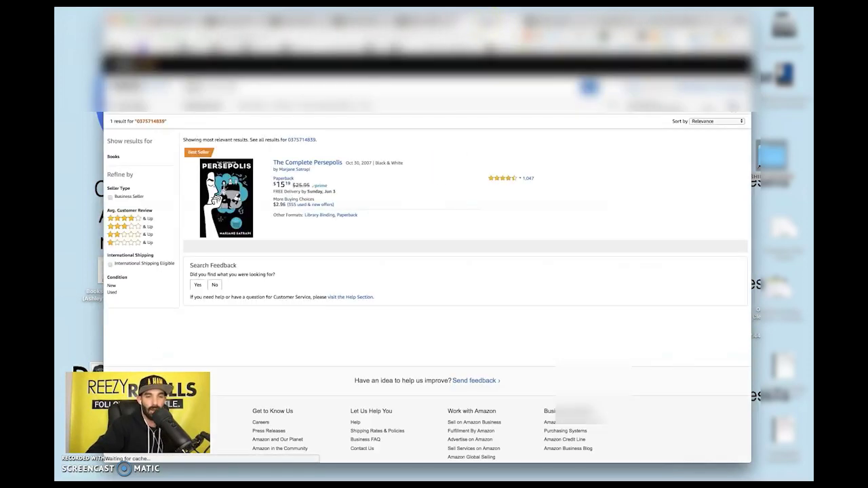
pyautogui.click(308, 163)
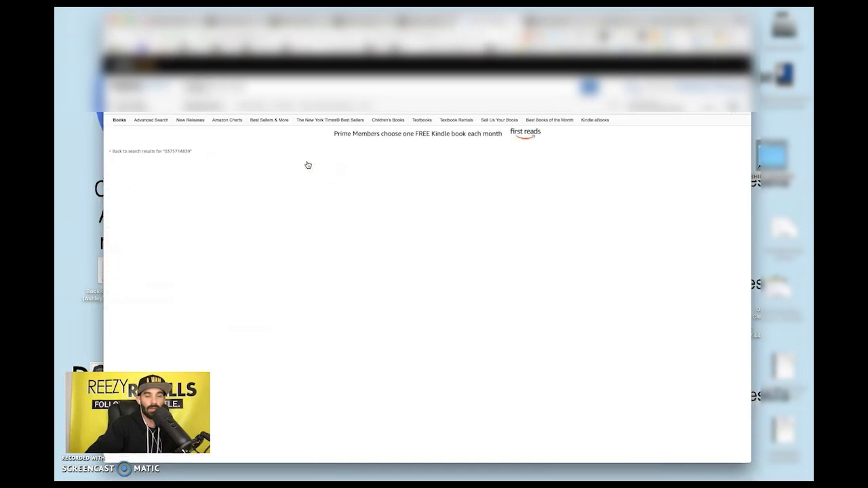
pyautogui.click(155, 224)
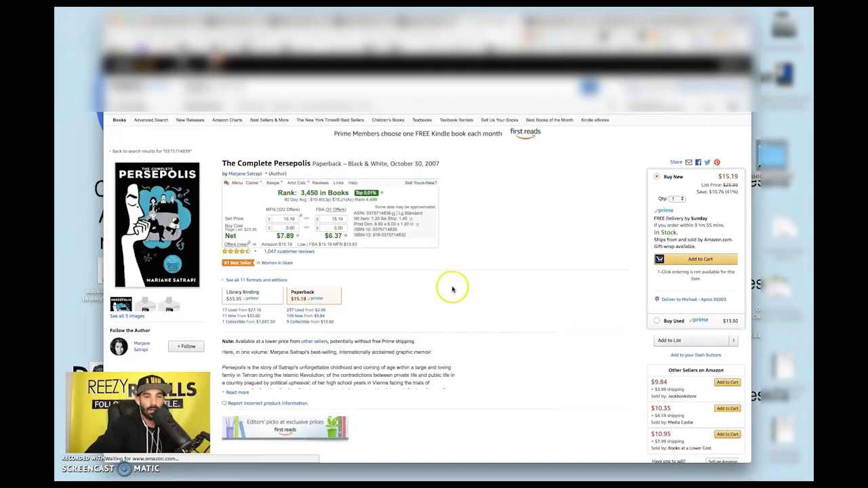
pyautogui.scroll(-1, 452, 289)
pyautogui.scroll(-5, 453, 289)
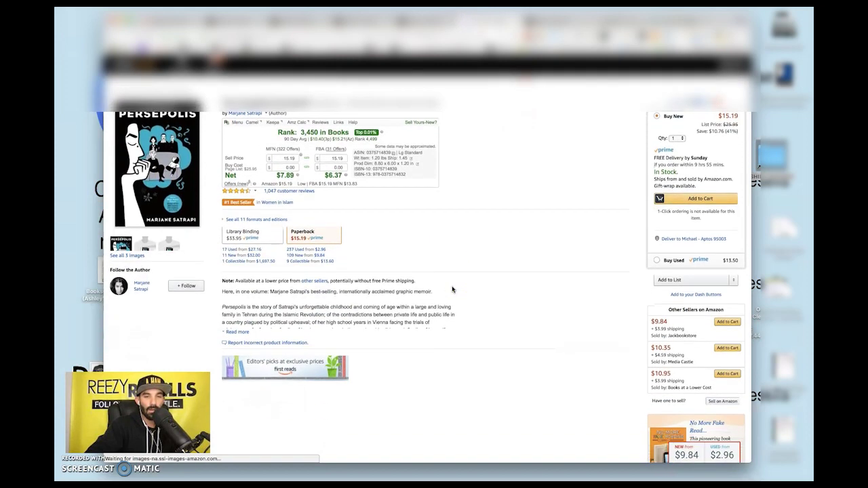
pyautogui.scroll(3, 452, 289)
pyautogui.scroll(-10, 452, 289)
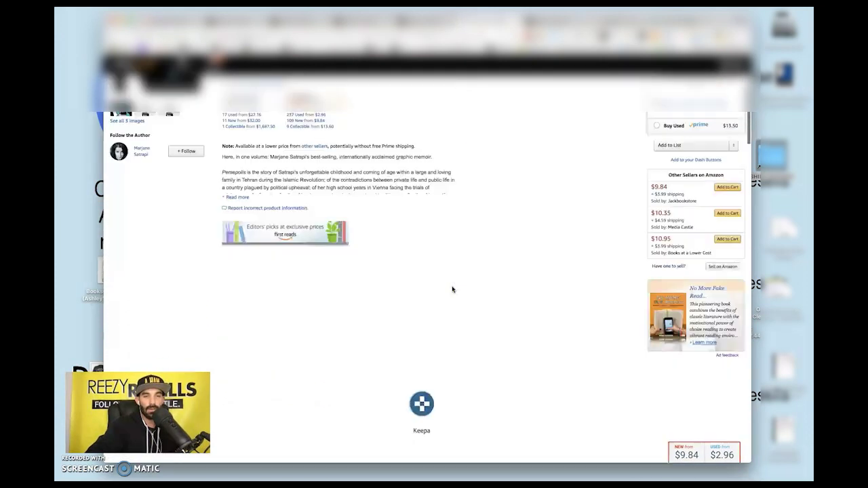
pyautogui.scroll(-3, 452, 289)
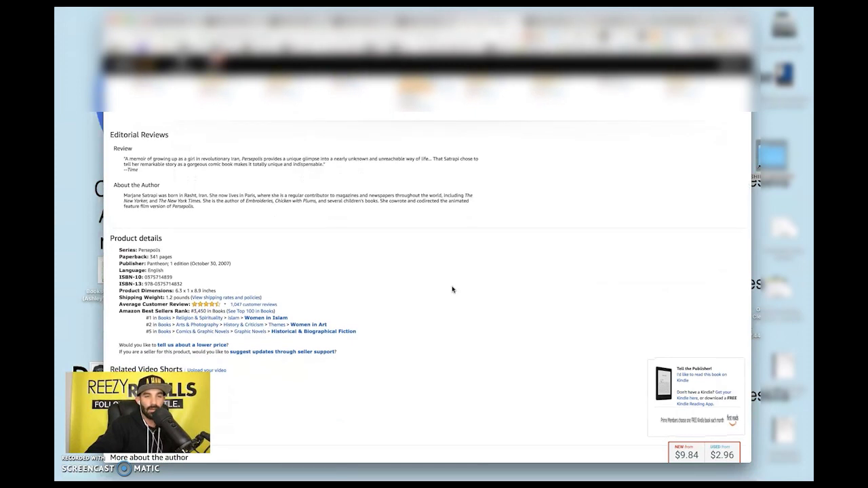
pyautogui.scroll(1, 452, 289)
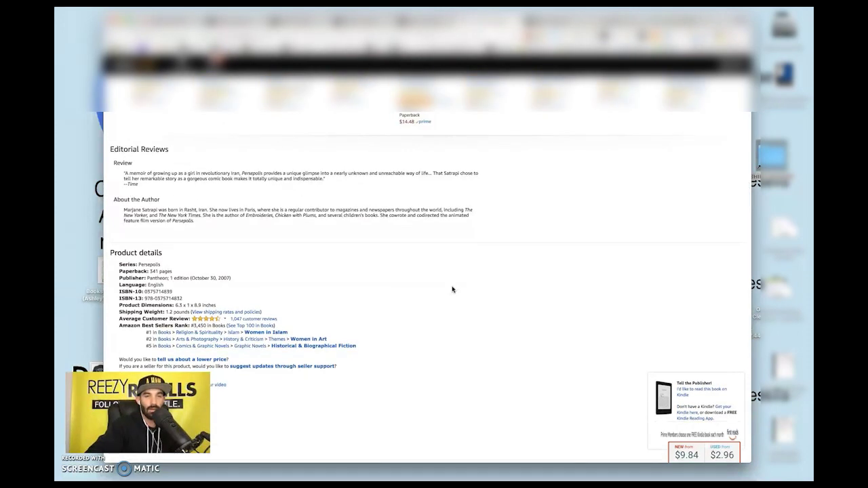
pyautogui.scroll(10, 452, 289)
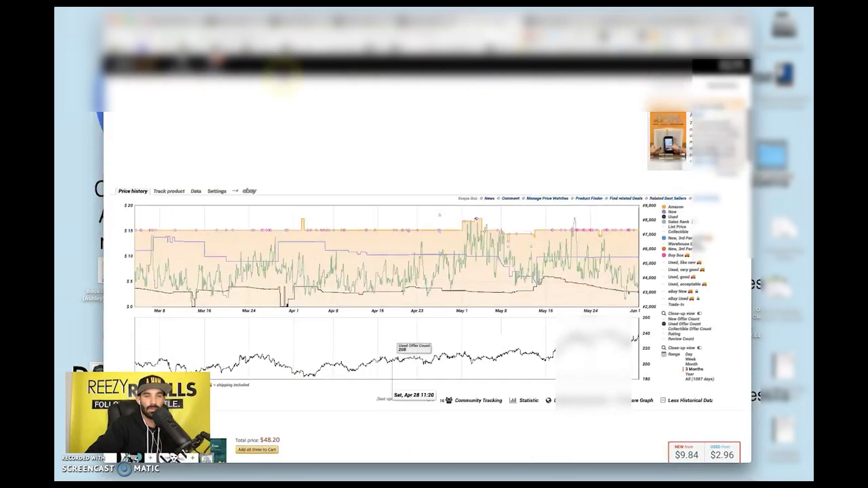
# Find SKU NFL-2018-FEB-24-G-0235 and add The Complete Persepolis to the removal order
pyautogui.hotkey('ctrl', 'Tab')
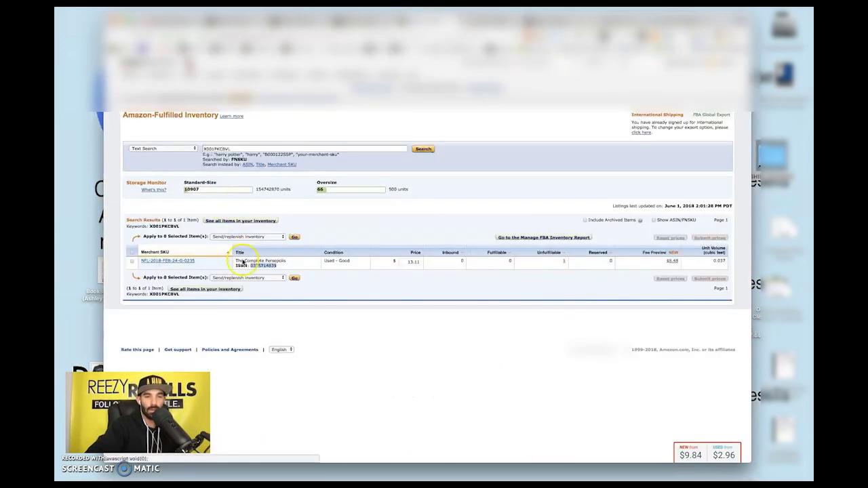
pyautogui.moveTo(170, 260); pyautogui.dragTo(135, 262)
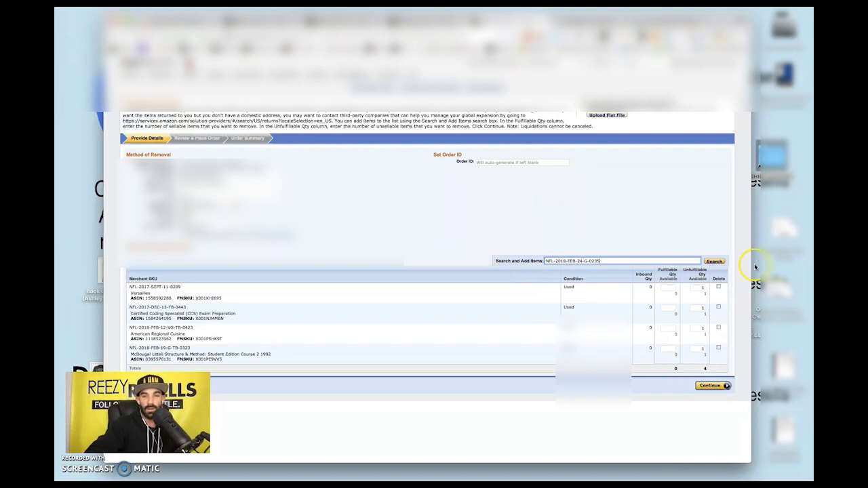
pyautogui.click(715, 262)
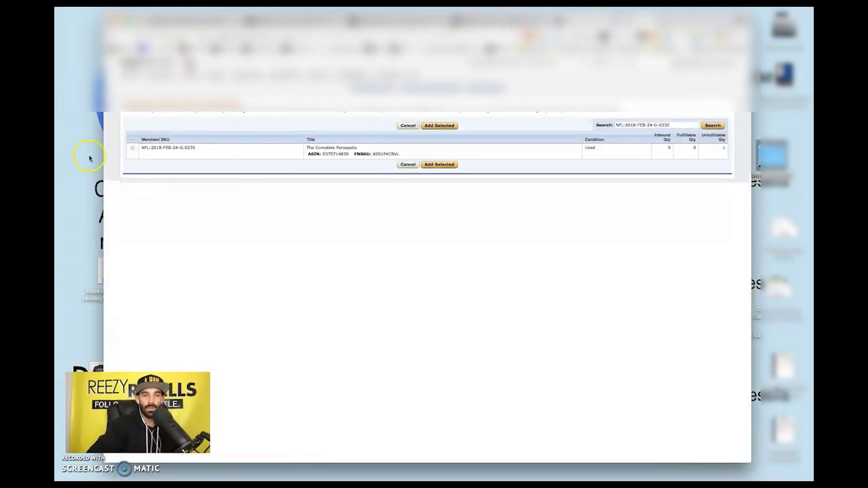
pyautogui.click(132, 150)
pyautogui.click(431, 164)
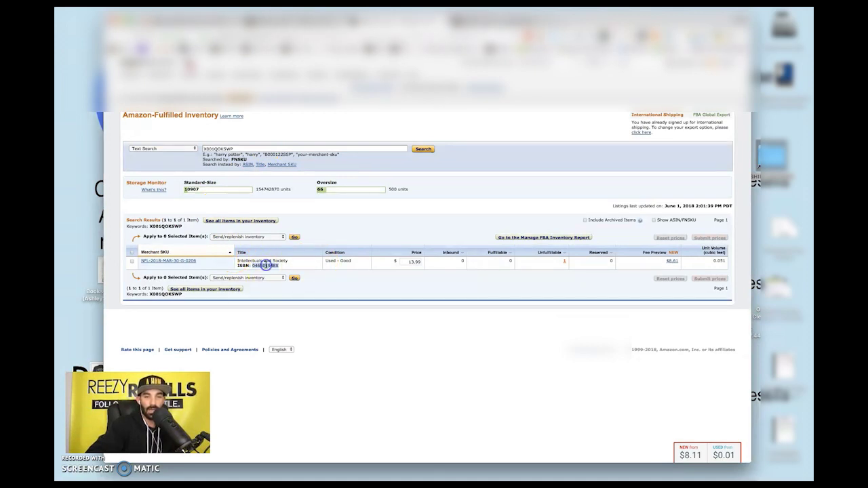
# Search Amazon US for ISBN 046501948X and review the Intellectuals and Society Kindle price
pyautogui.rightClick(263, 265)
pyautogui.moveTo(365, 366)
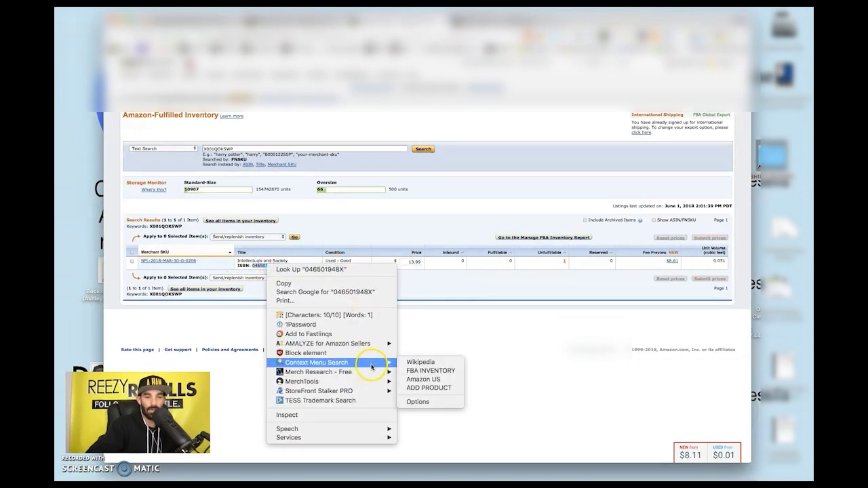
pyautogui.click(428, 379)
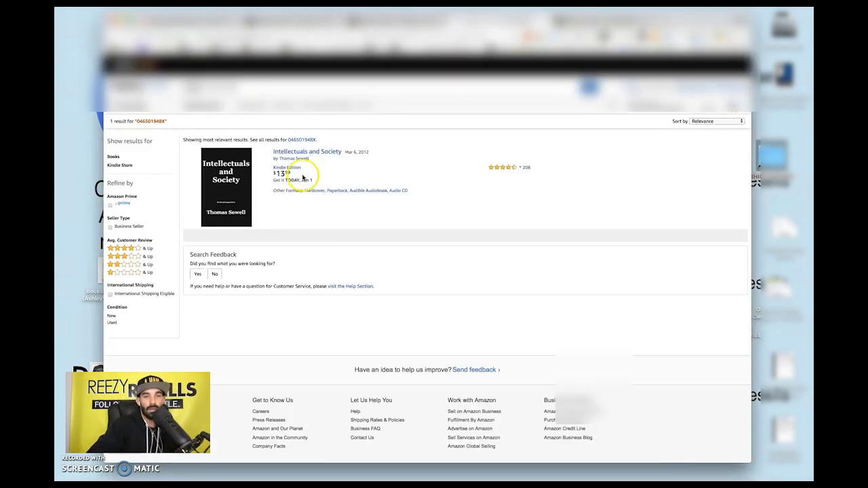
pyautogui.click(306, 152)
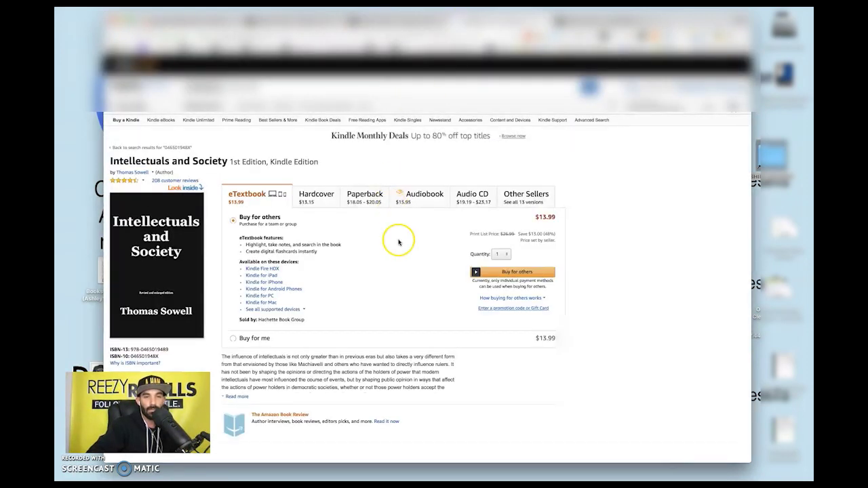
pyautogui.scroll(-2, 402, 310)
pyautogui.scroll(-1, 403, 309)
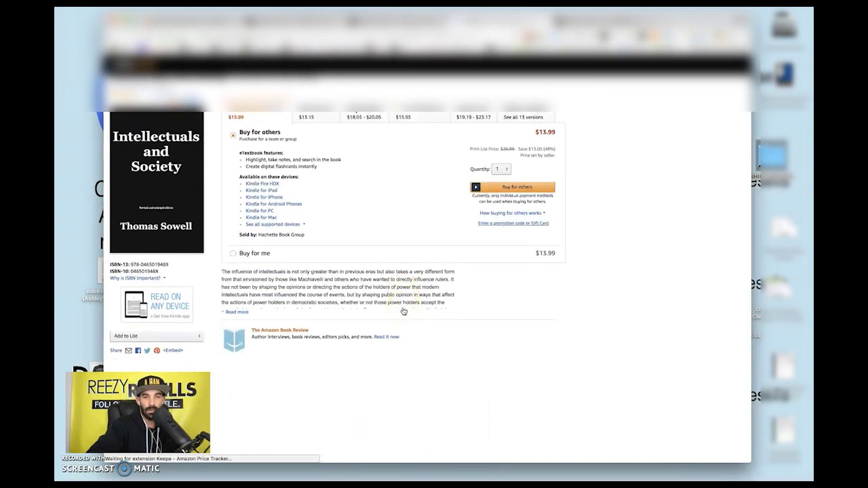
pyautogui.scroll(3, 403, 311)
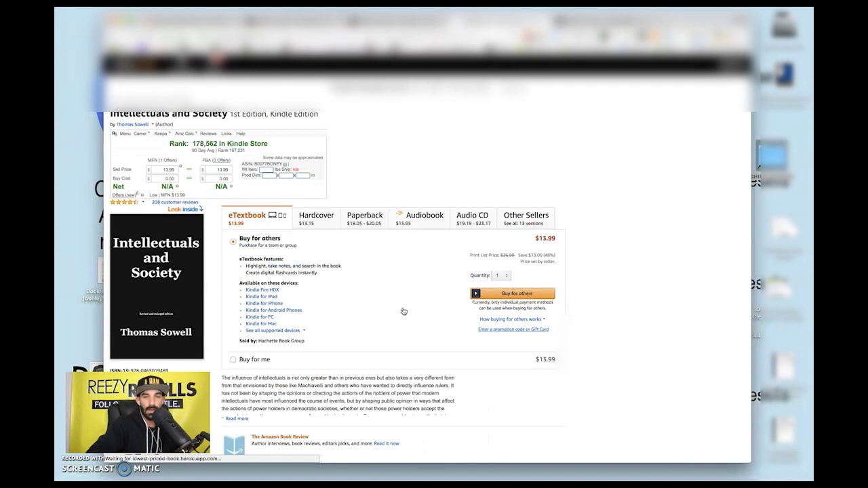
# Check the hardcover and paperback edition prices, then go back to the inventory tabs
pyautogui.hotkey('ctrl', 'Tab')
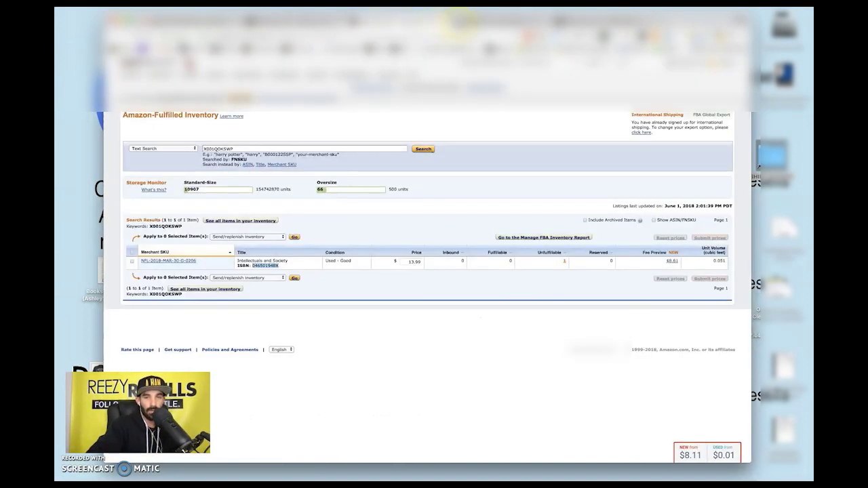
pyautogui.hotkey('ctrl', 'shift', 'Tab')
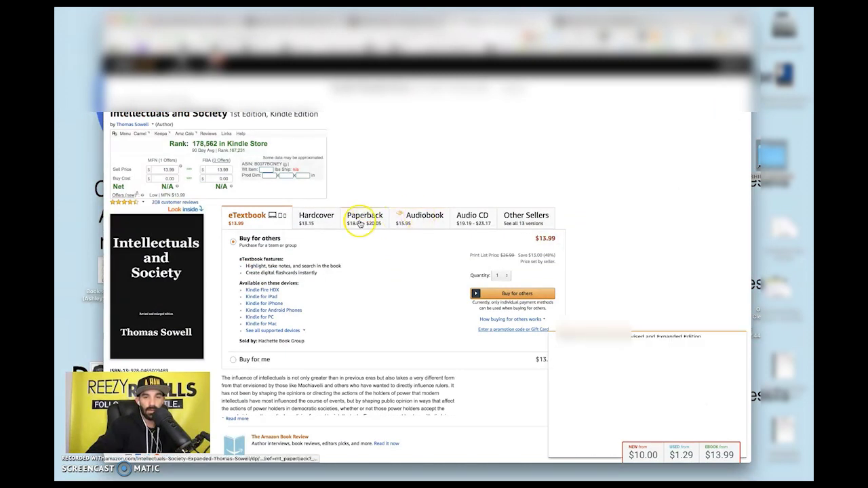
pyautogui.scroll(-1, 367, 143)
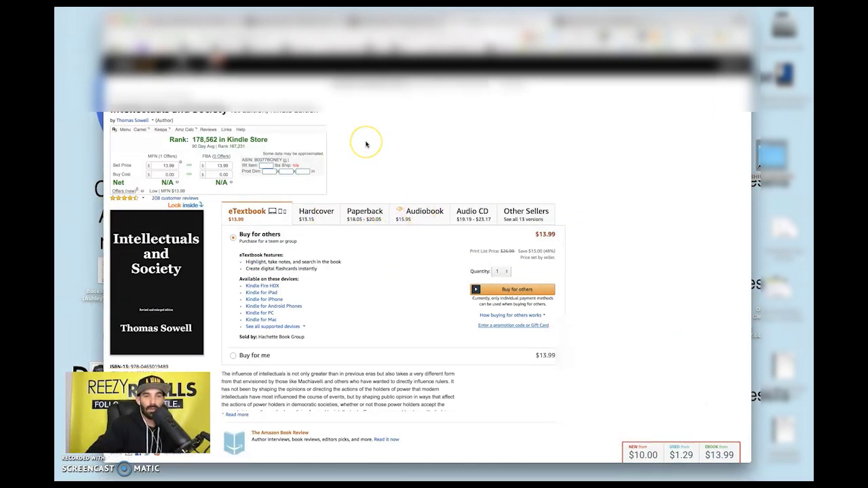
pyautogui.click(315, 186)
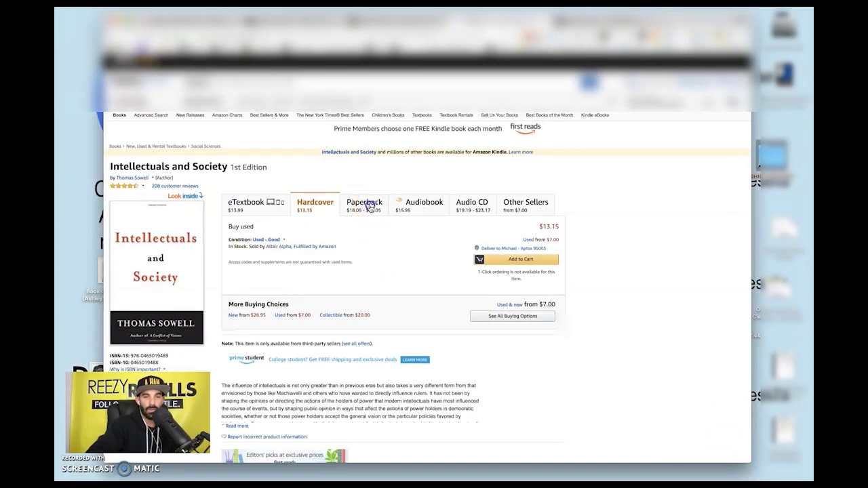
pyautogui.click(369, 208)
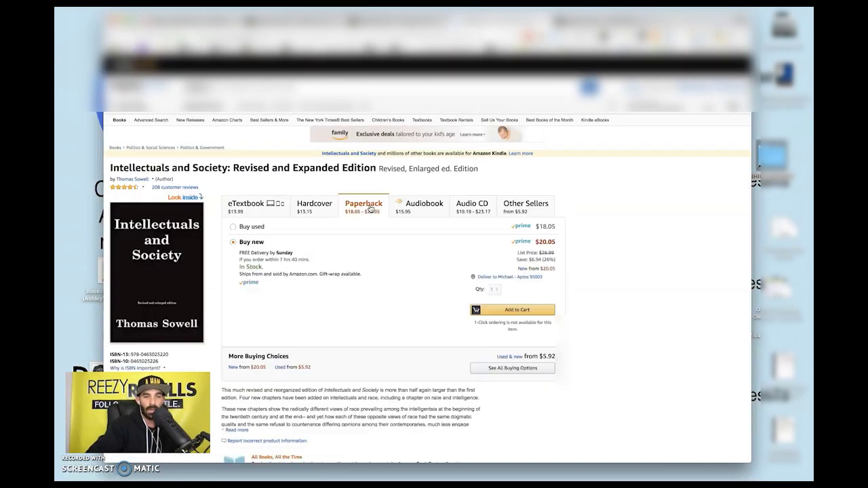
pyautogui.scroll(-1, 370, 209)
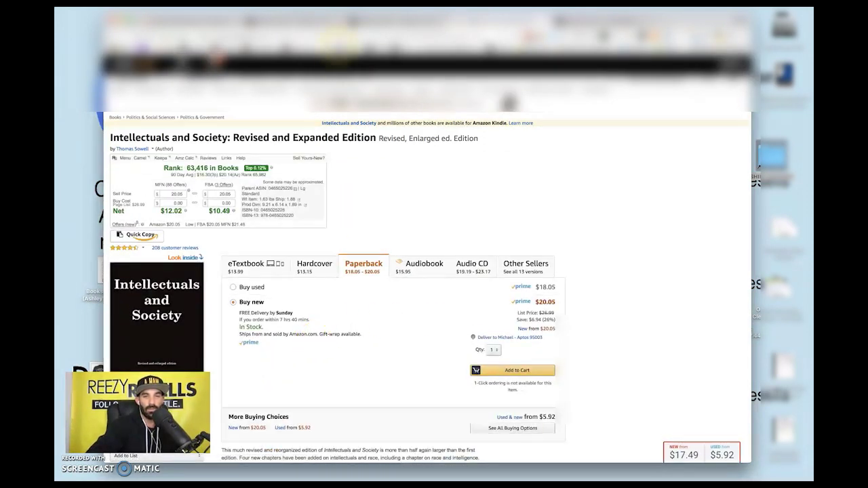
pyautogui.click(405, 22)
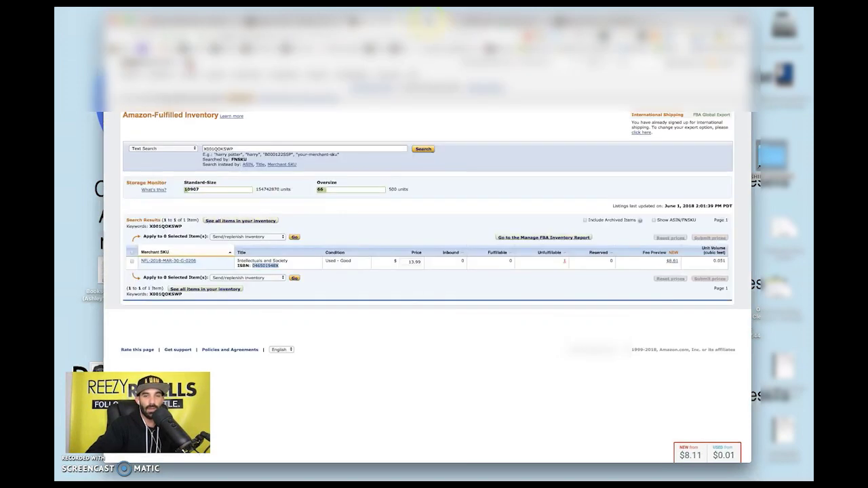
pyautogui.click(443, 20)
pyautogui.click(322, 19)
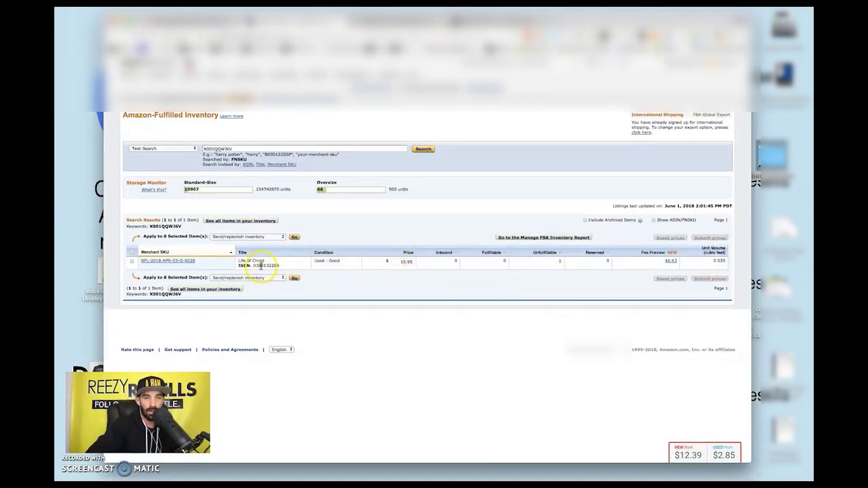
pyautogui.doubleClick(262, 266)
pyautogui.rightClick(261, 265)
pyautogui.moveTo(359, 364)
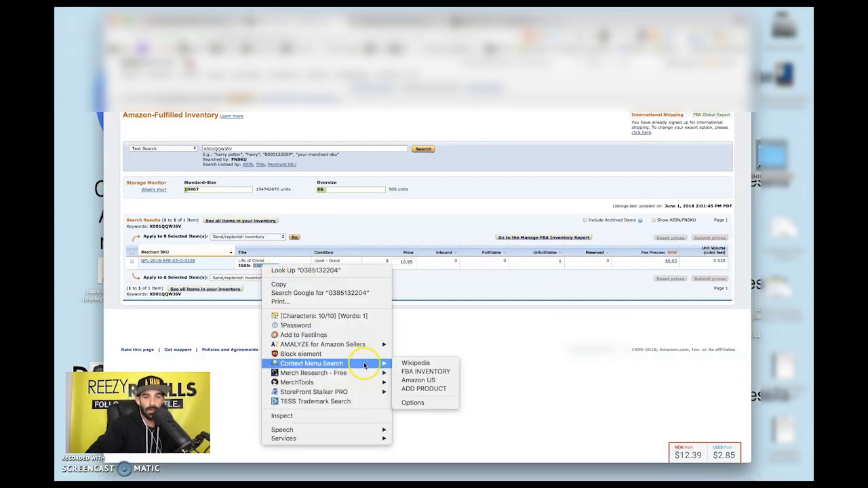
pyautogui.click(426, 377)
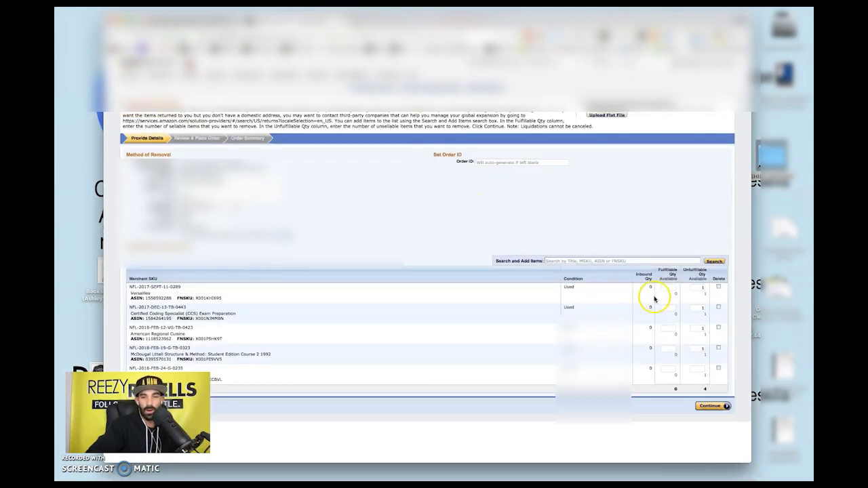
# Set The Complete Persepolis unfulfillable quantity to 1 and continue to review
pyautogui.click(696, 368)
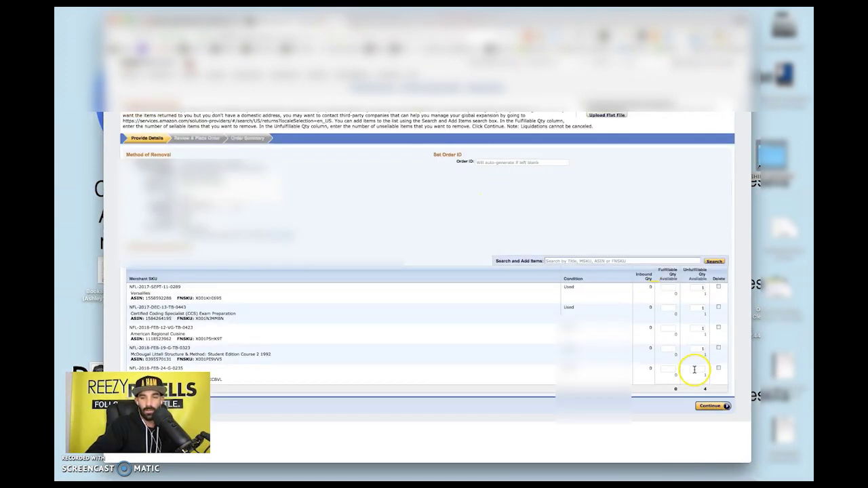
pyautogui.write('1')
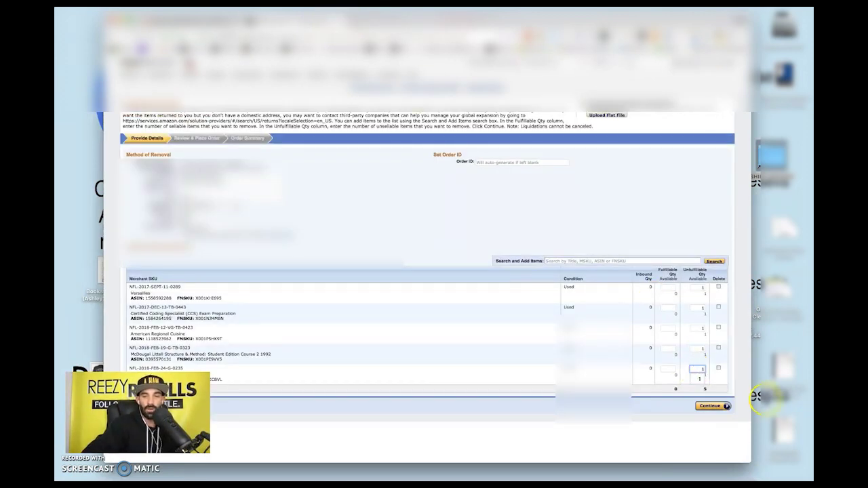
pyautogui.click(712, 407)
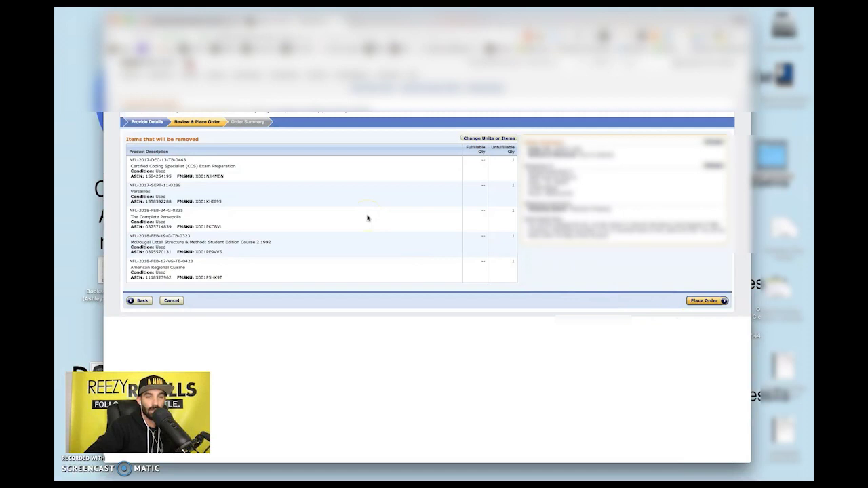
# Recheck the order details, then place the five-book removal order
pyautogui.click(149, 281)
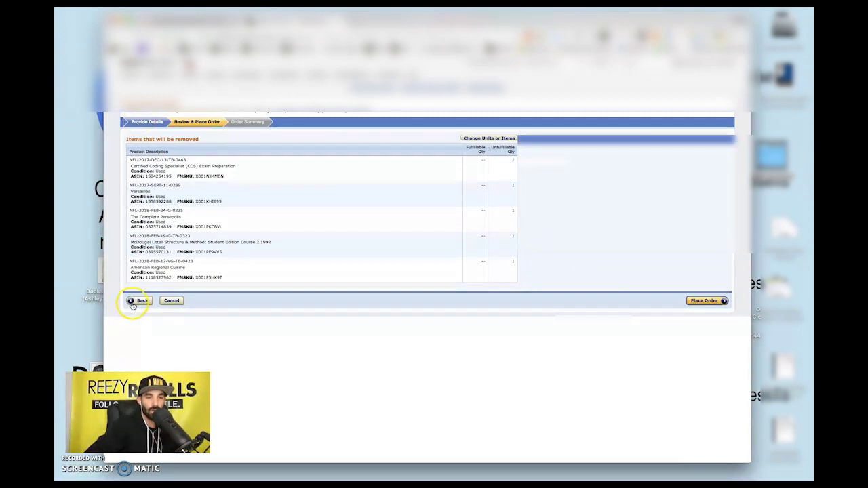
pyautogui.click(139, 300)
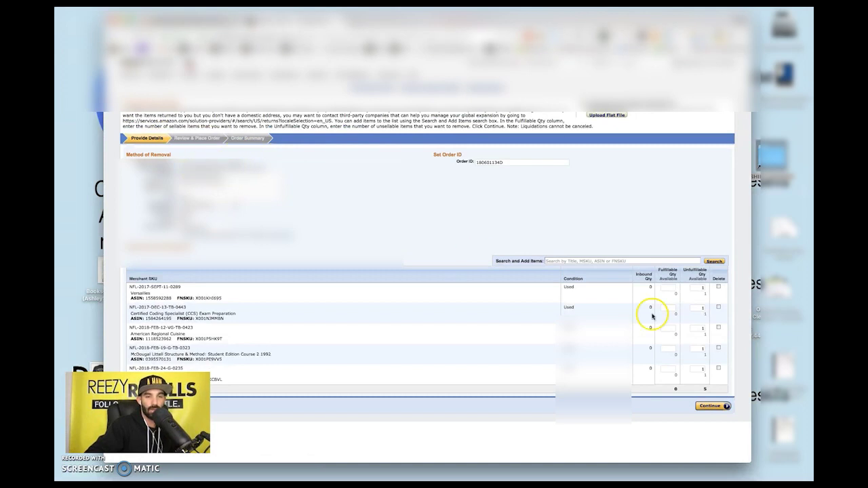
pyautogui.click(710, 406)
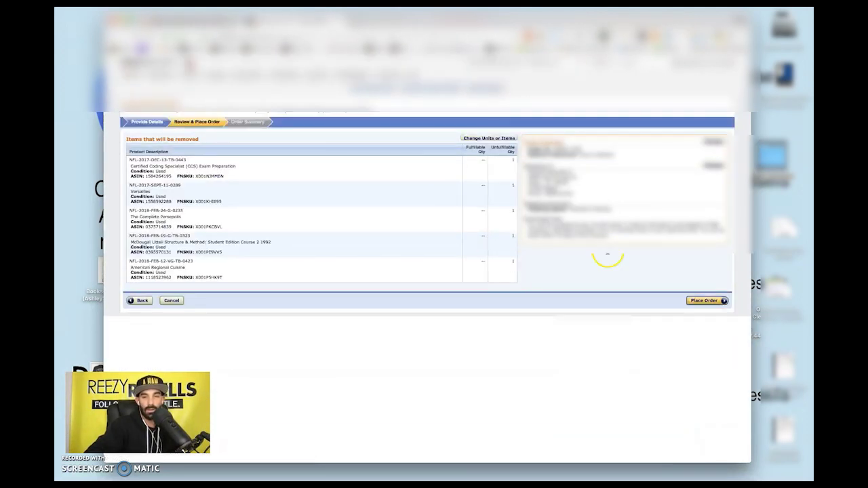
pyautogui.click(705, 300)
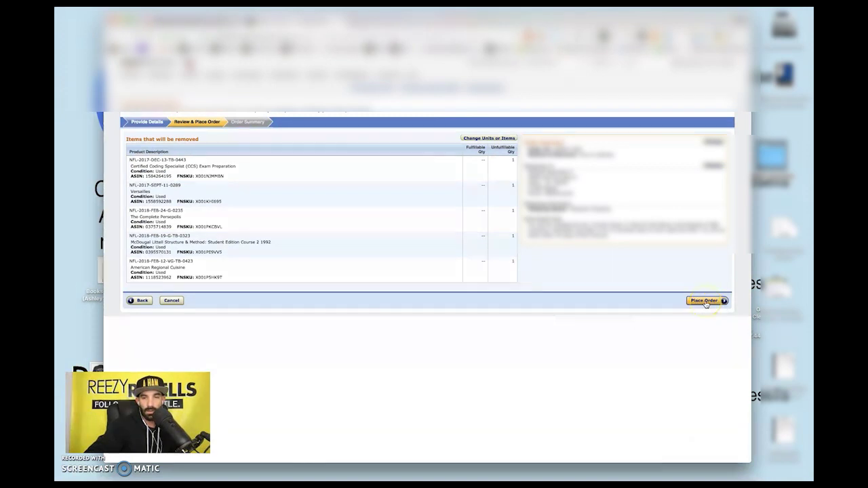
pyautogui.click(705, 301)
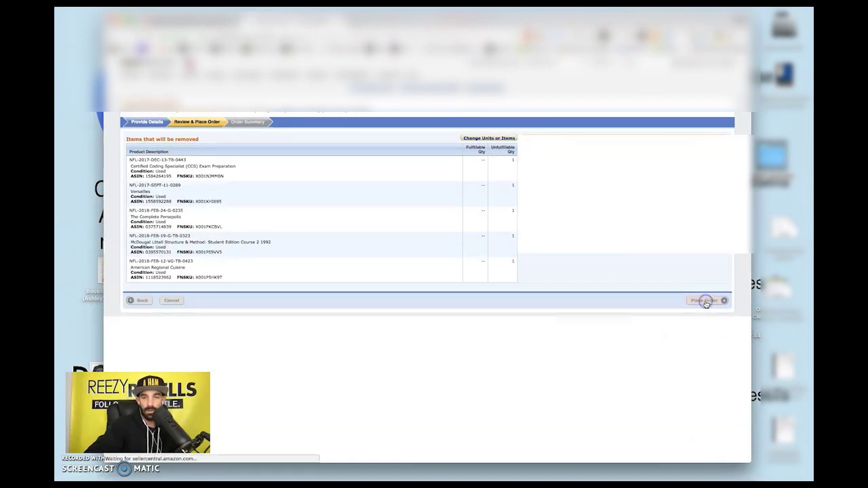